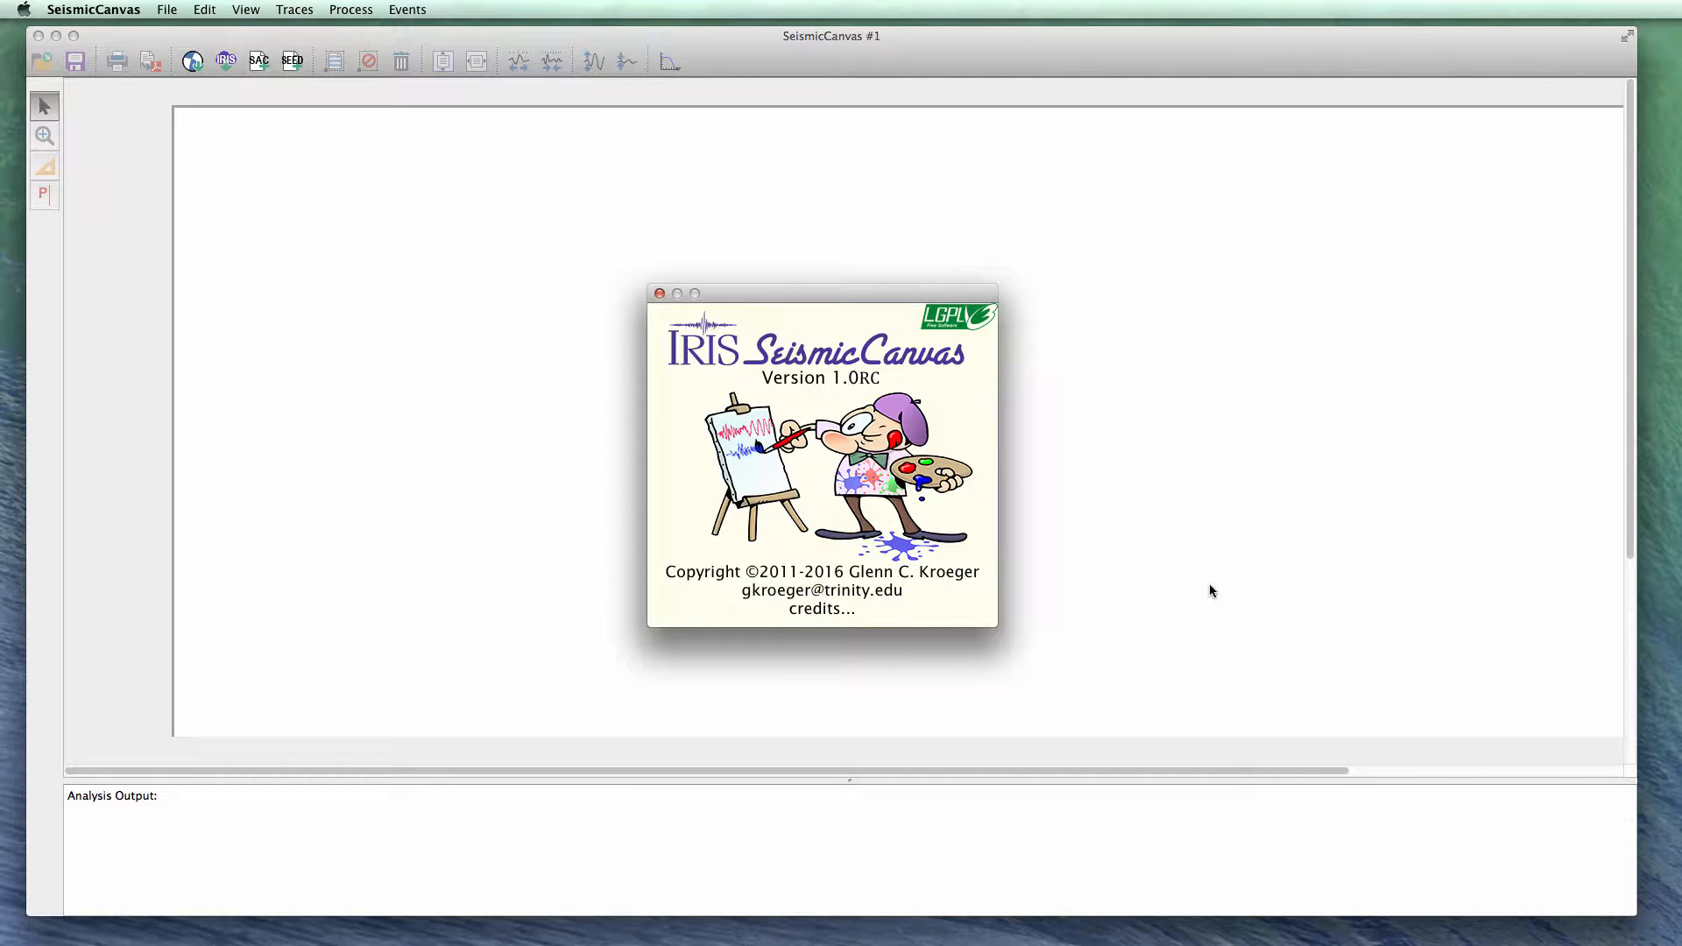
# Import the SAC file 2009.253.02.48.15.2620.IC.MDJ.10.BHZ.R.SAC from the Dropbox folder aaaKurile.sac and fit its trace to the window.
pyautogui.click(660, 294)
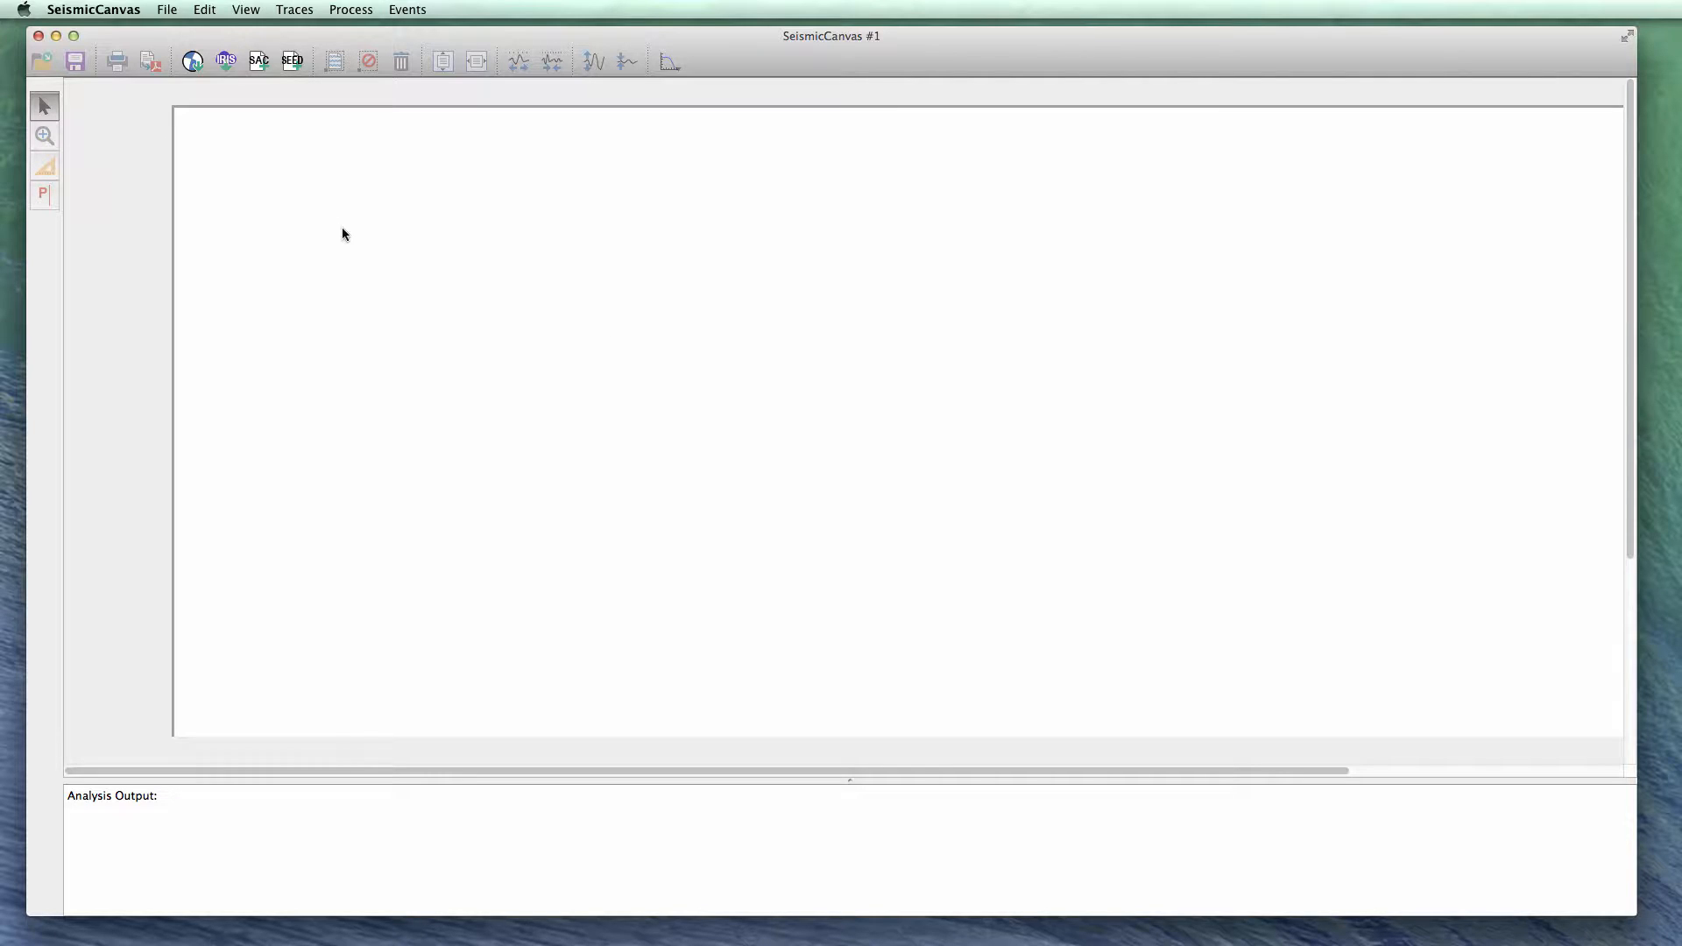
pyautogui.click(259, 61)
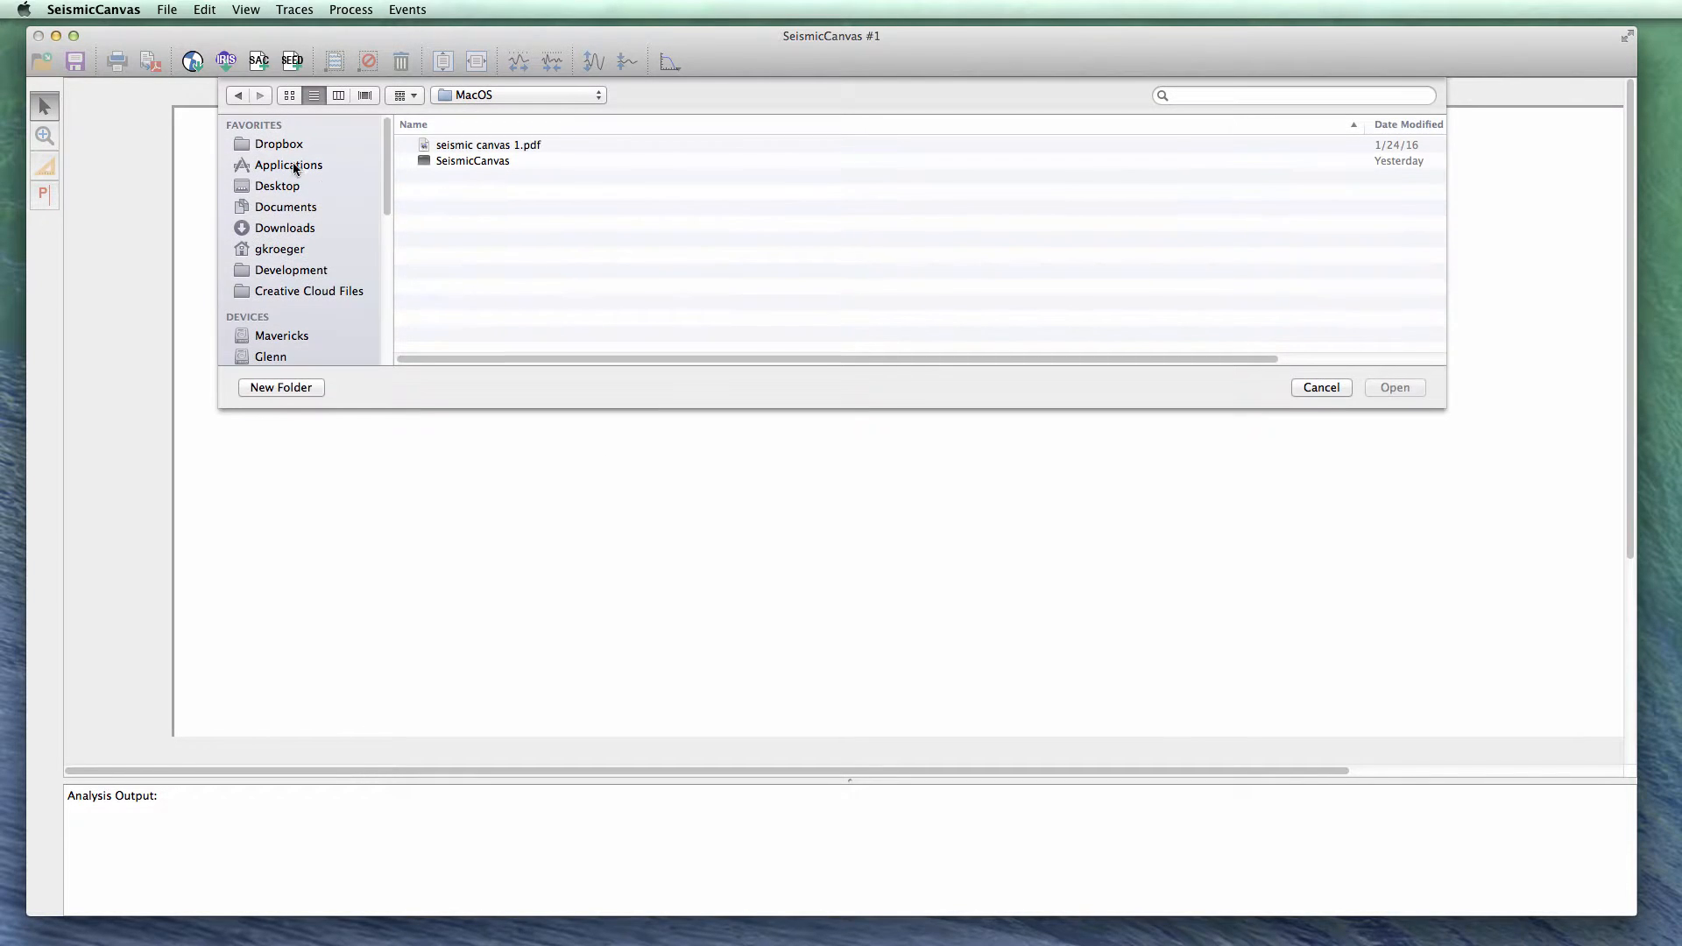
pyautogui.click(337, 145)
pyautogui.doubleClick(438, 159)
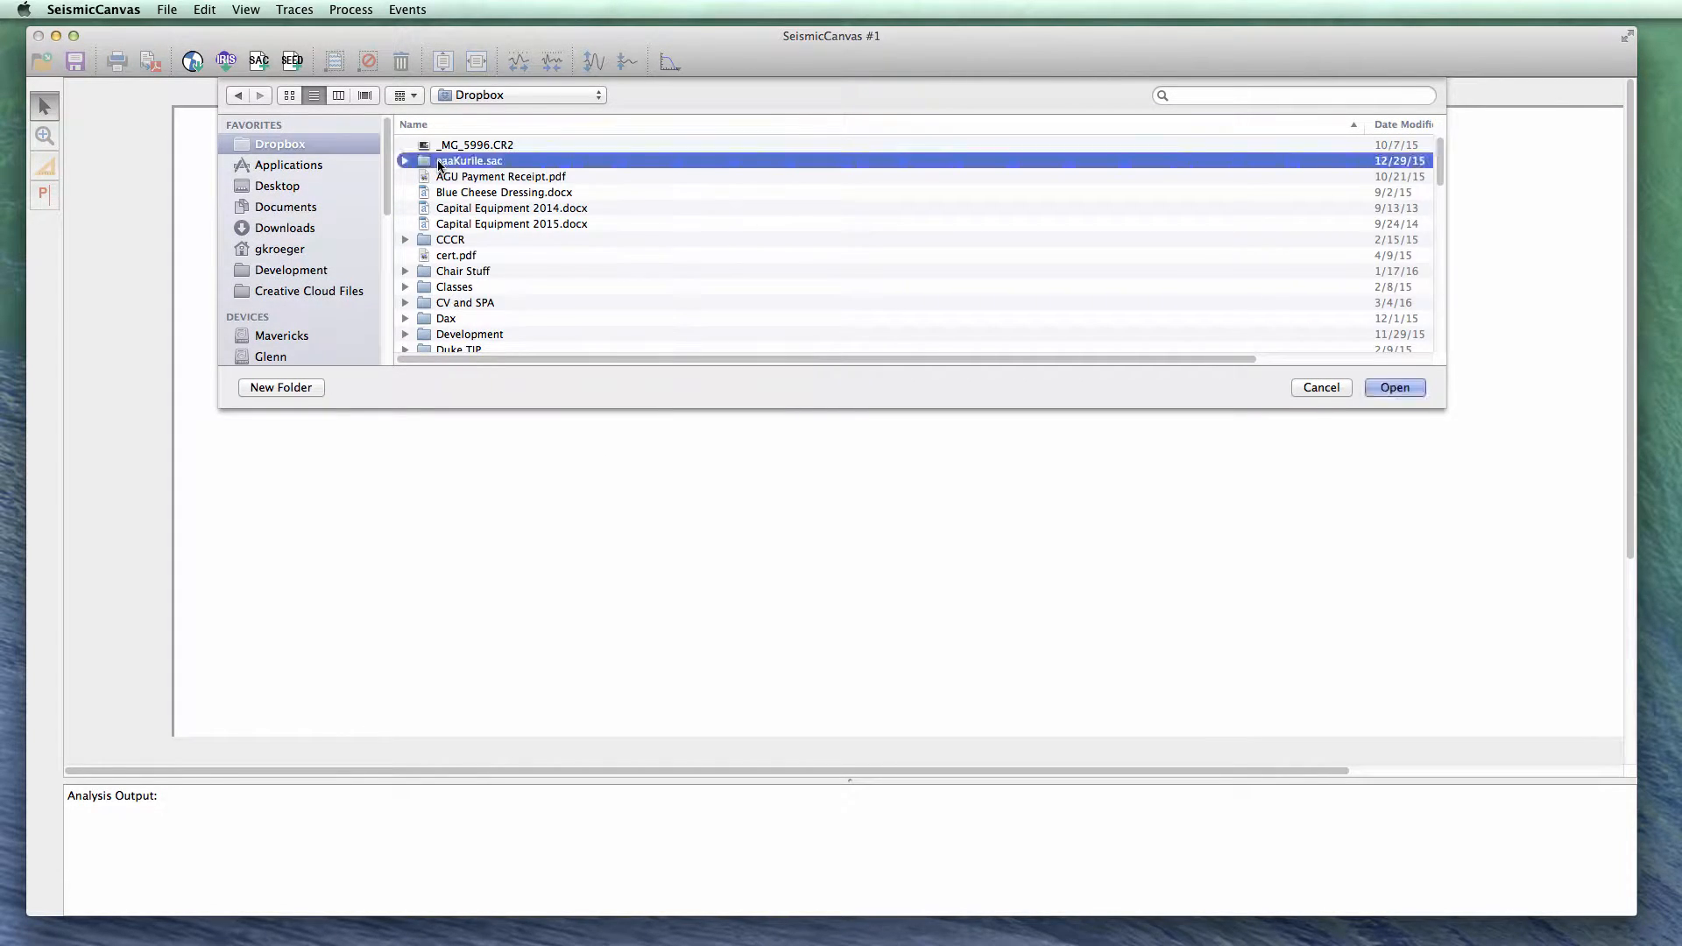
pyautogui.doubleClick(470, 145)
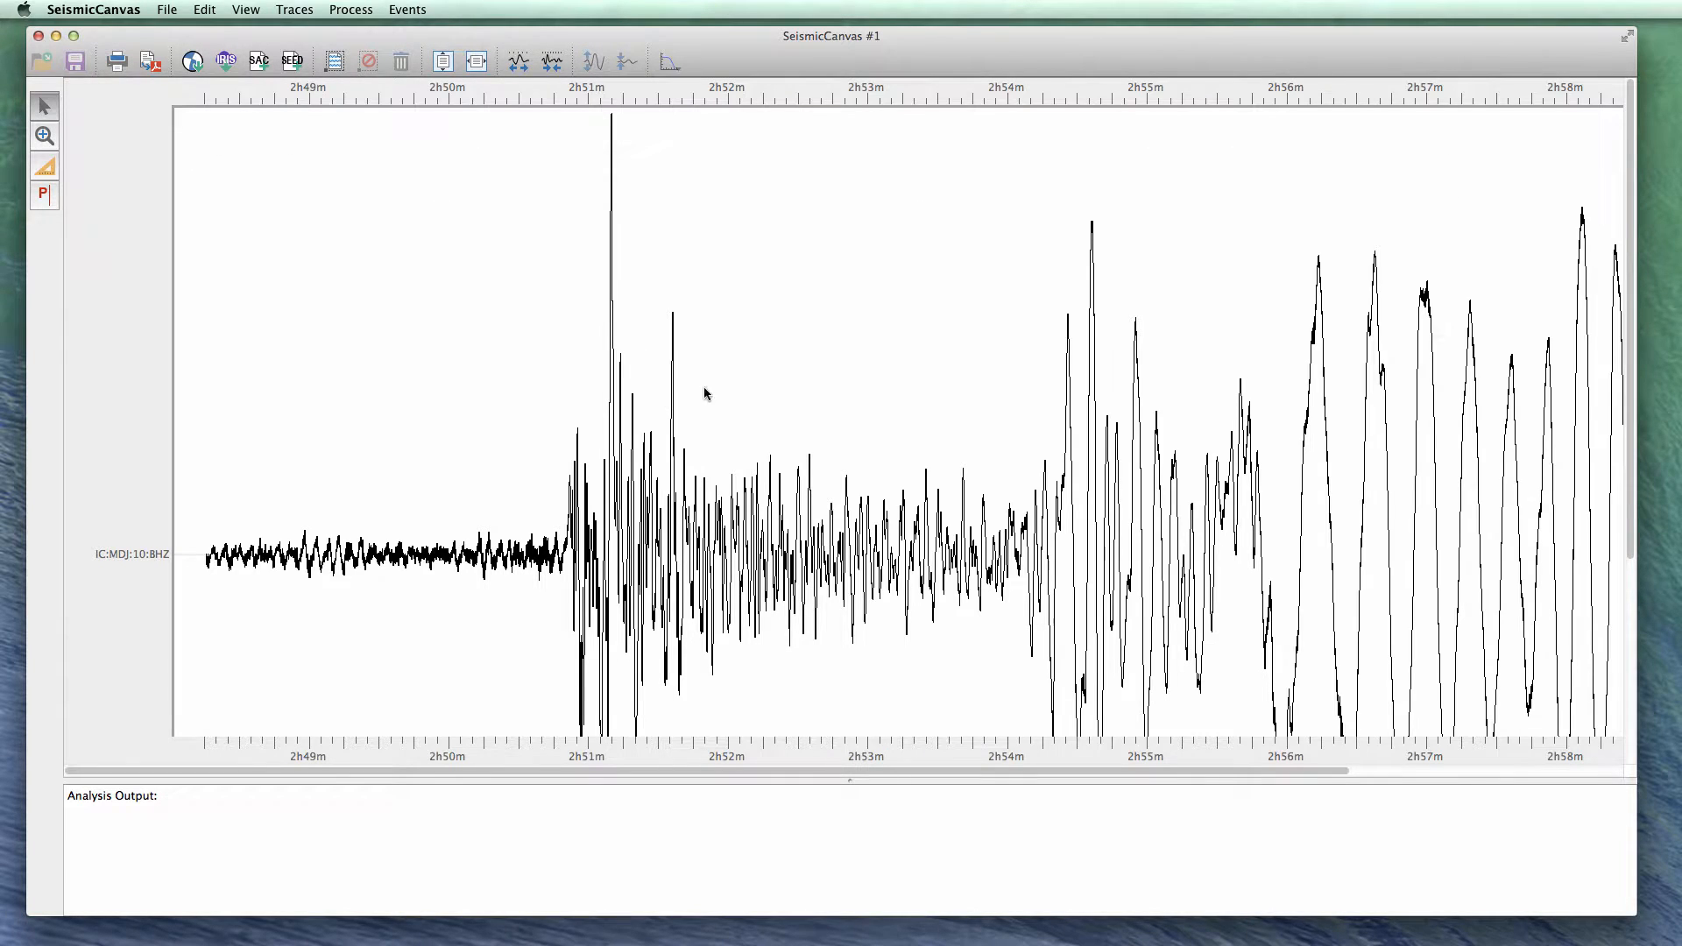
pyautogui.click(440, 61)
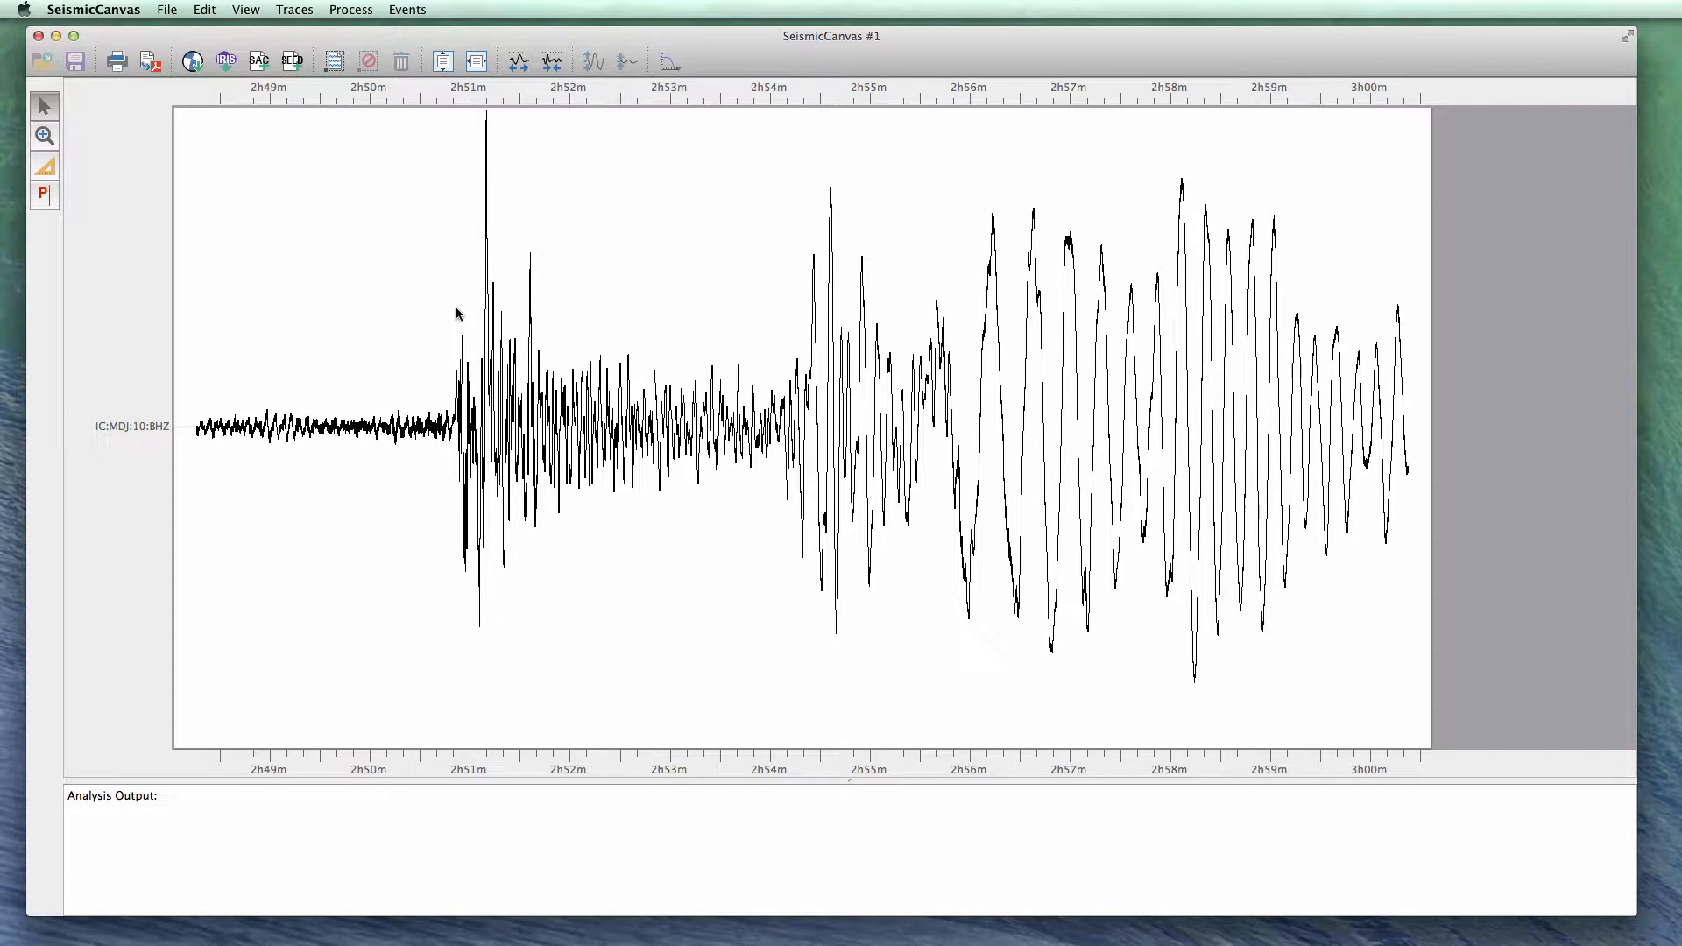
# Check the SEED import's file list without importing anything, and view the info of the 10 Sep 2009 02:46:50 event.
pyautogui.click(294, 61)
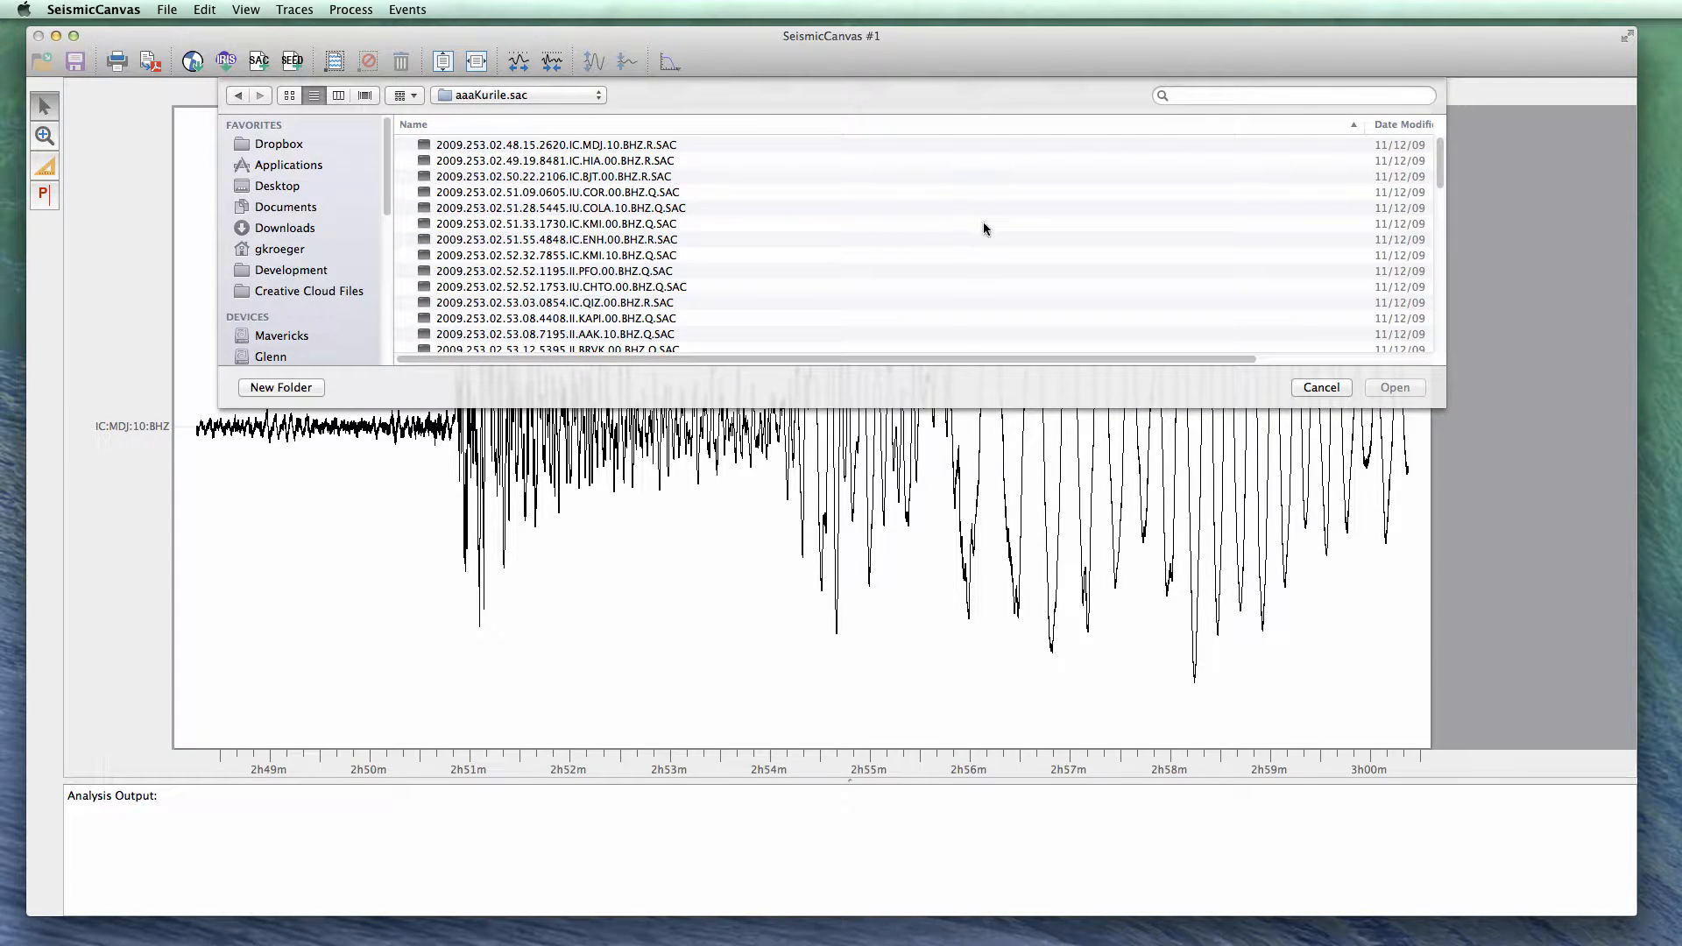
pyautogui.click(1314, 389)
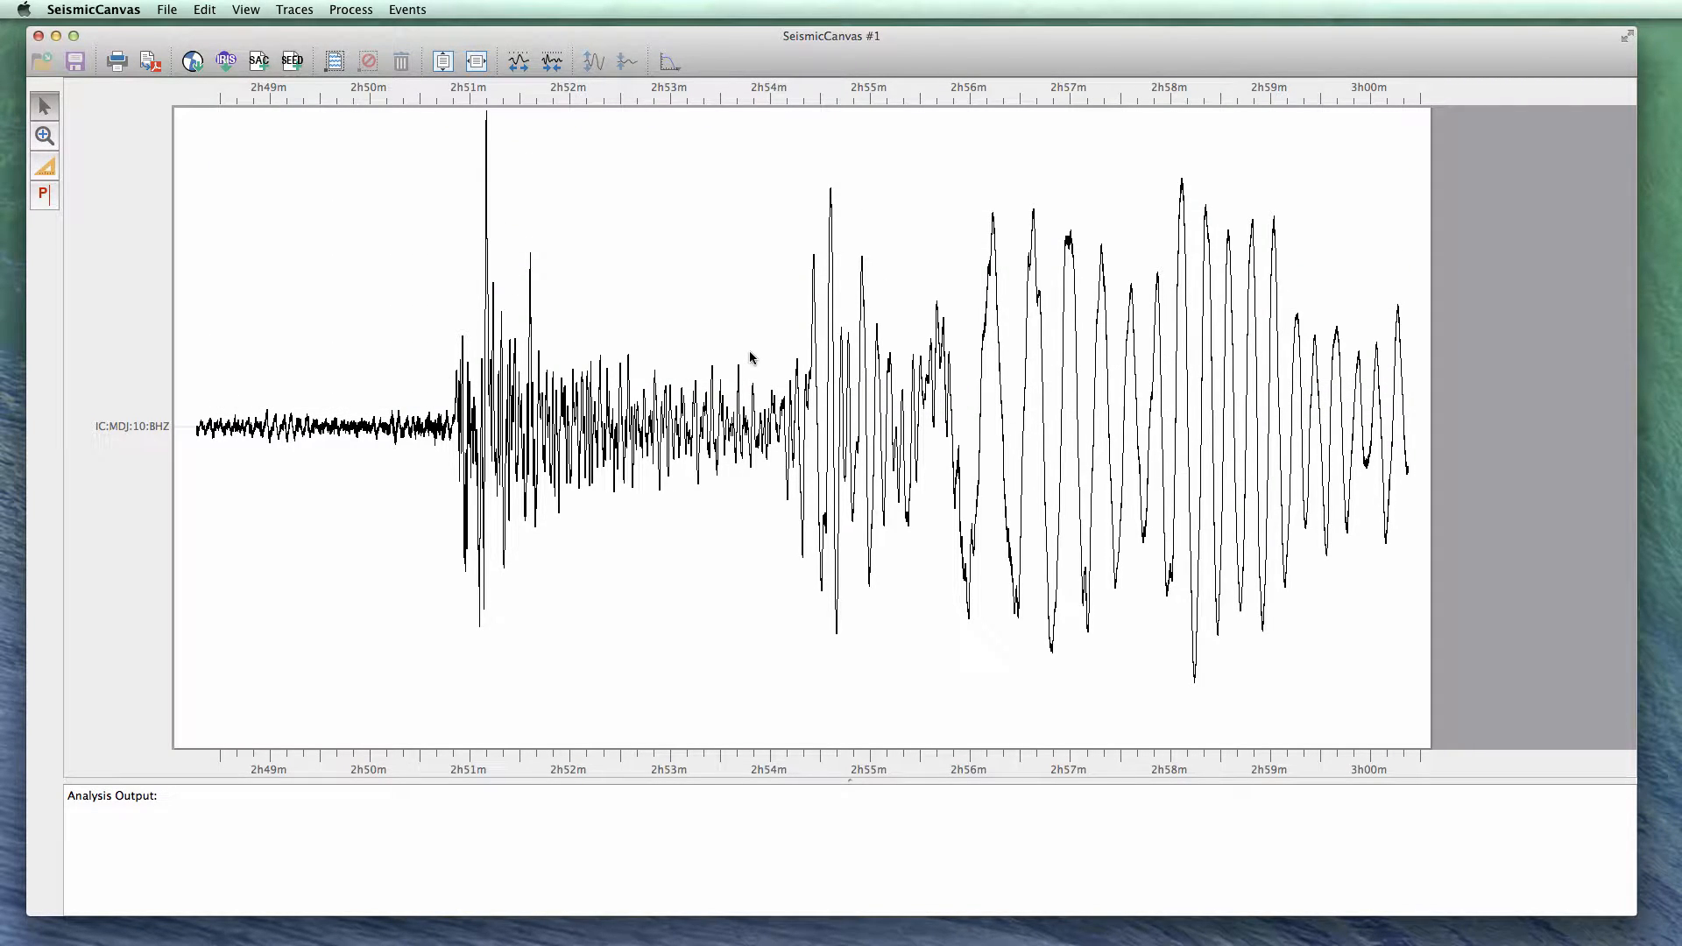
pyautogui.click(401, 9)
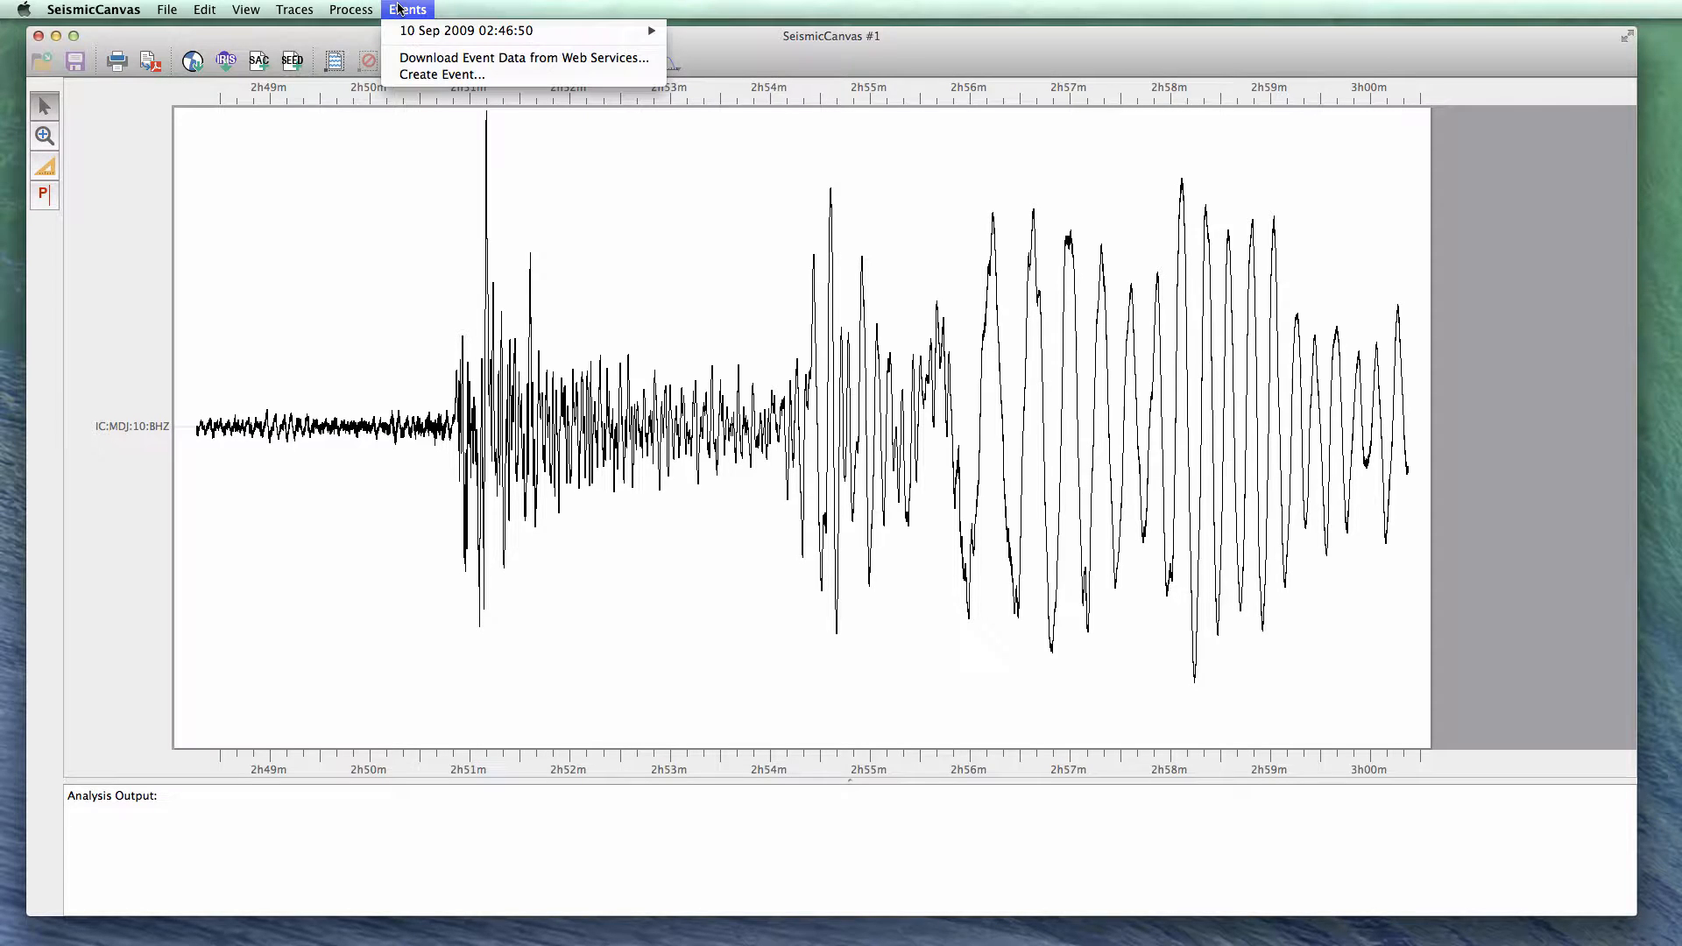
pyautogui.moveTo(415, 30)
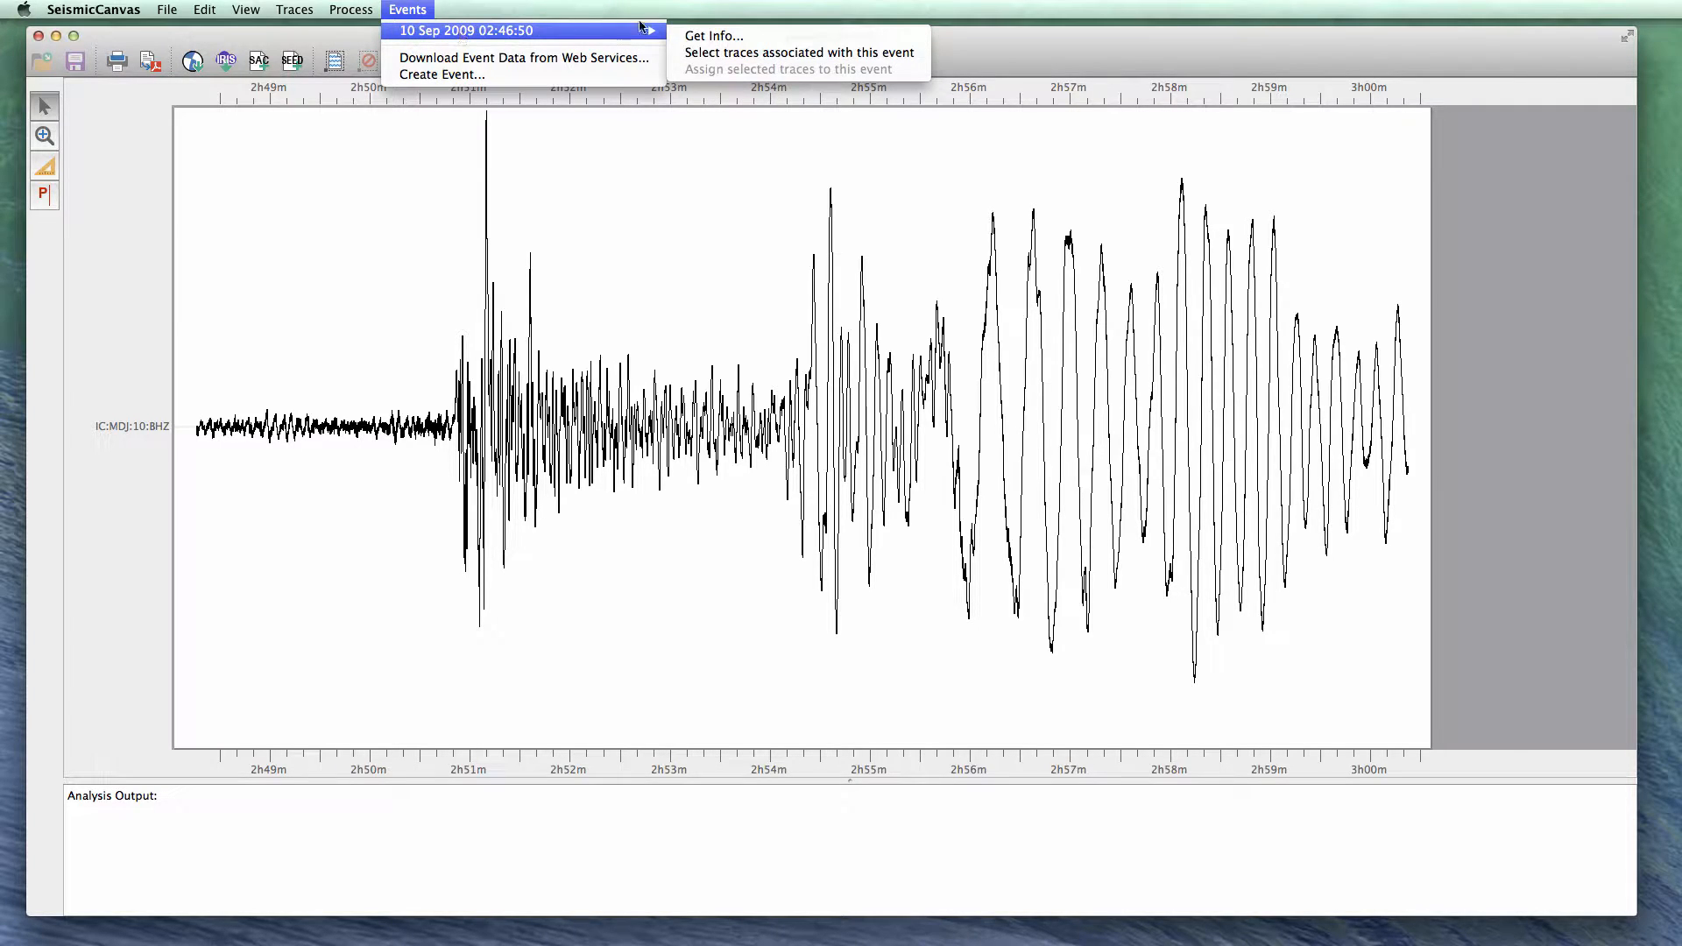
pyautogui.click(702, 36)
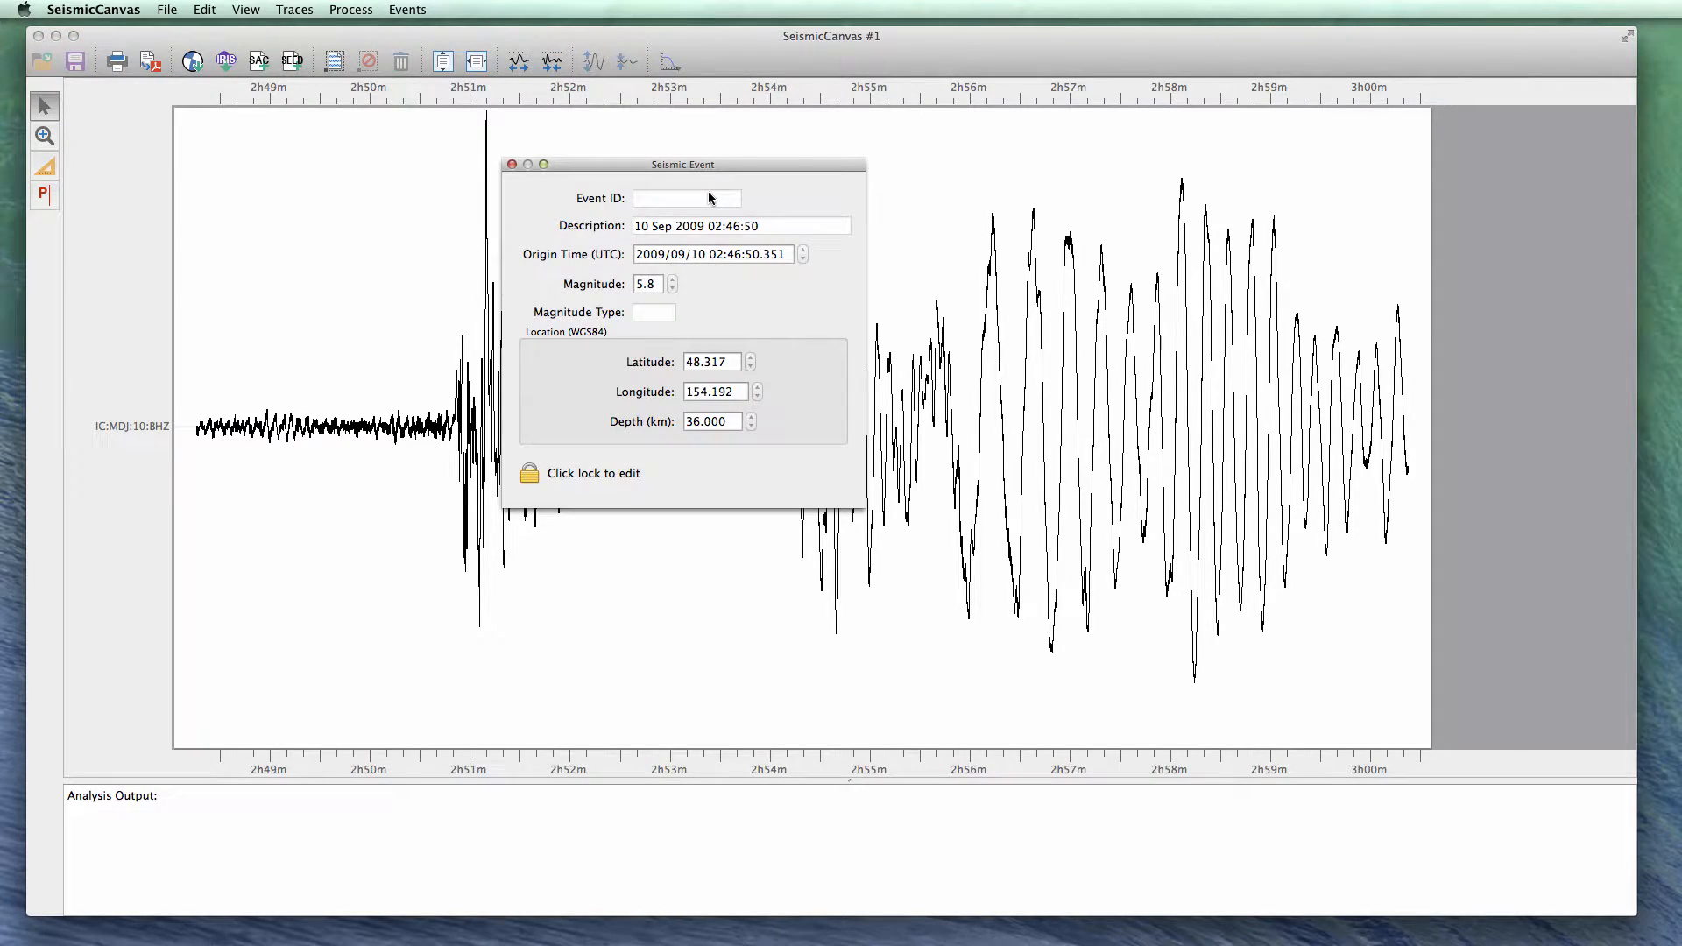
pyautogui.click(512, 166)
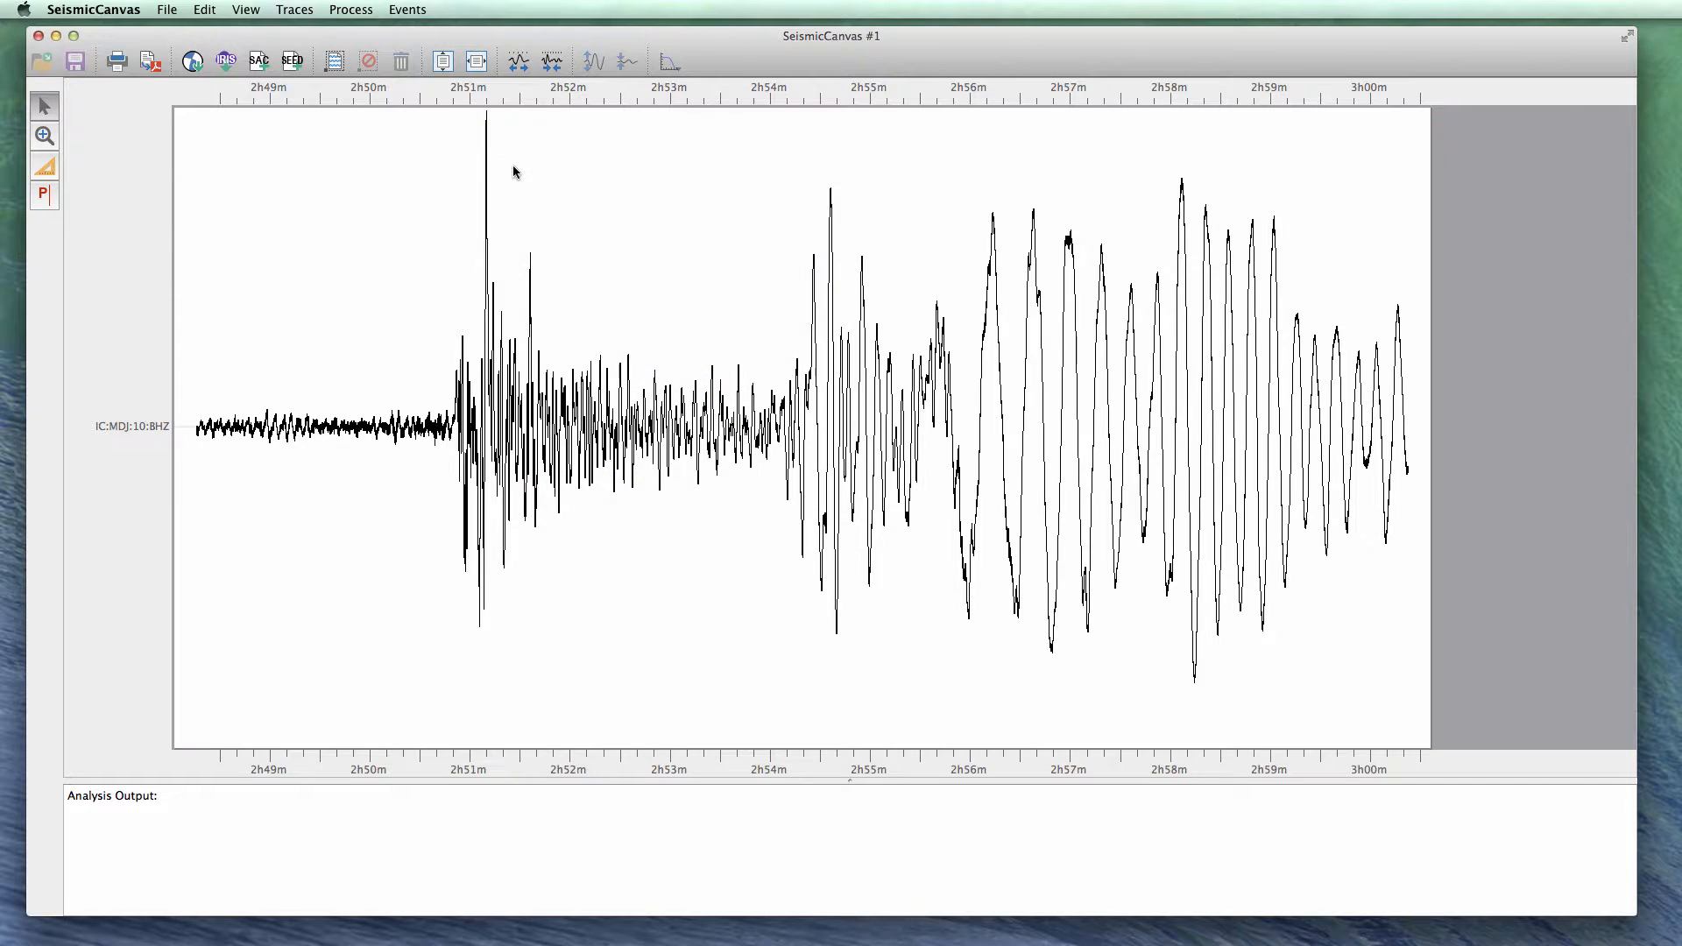
# Set up an IRIS seismogram request starting 2009/9/10 2:48, keeping rectangular station constraints and enabling Advanced Mode.
pyautogui.click(226, 61)
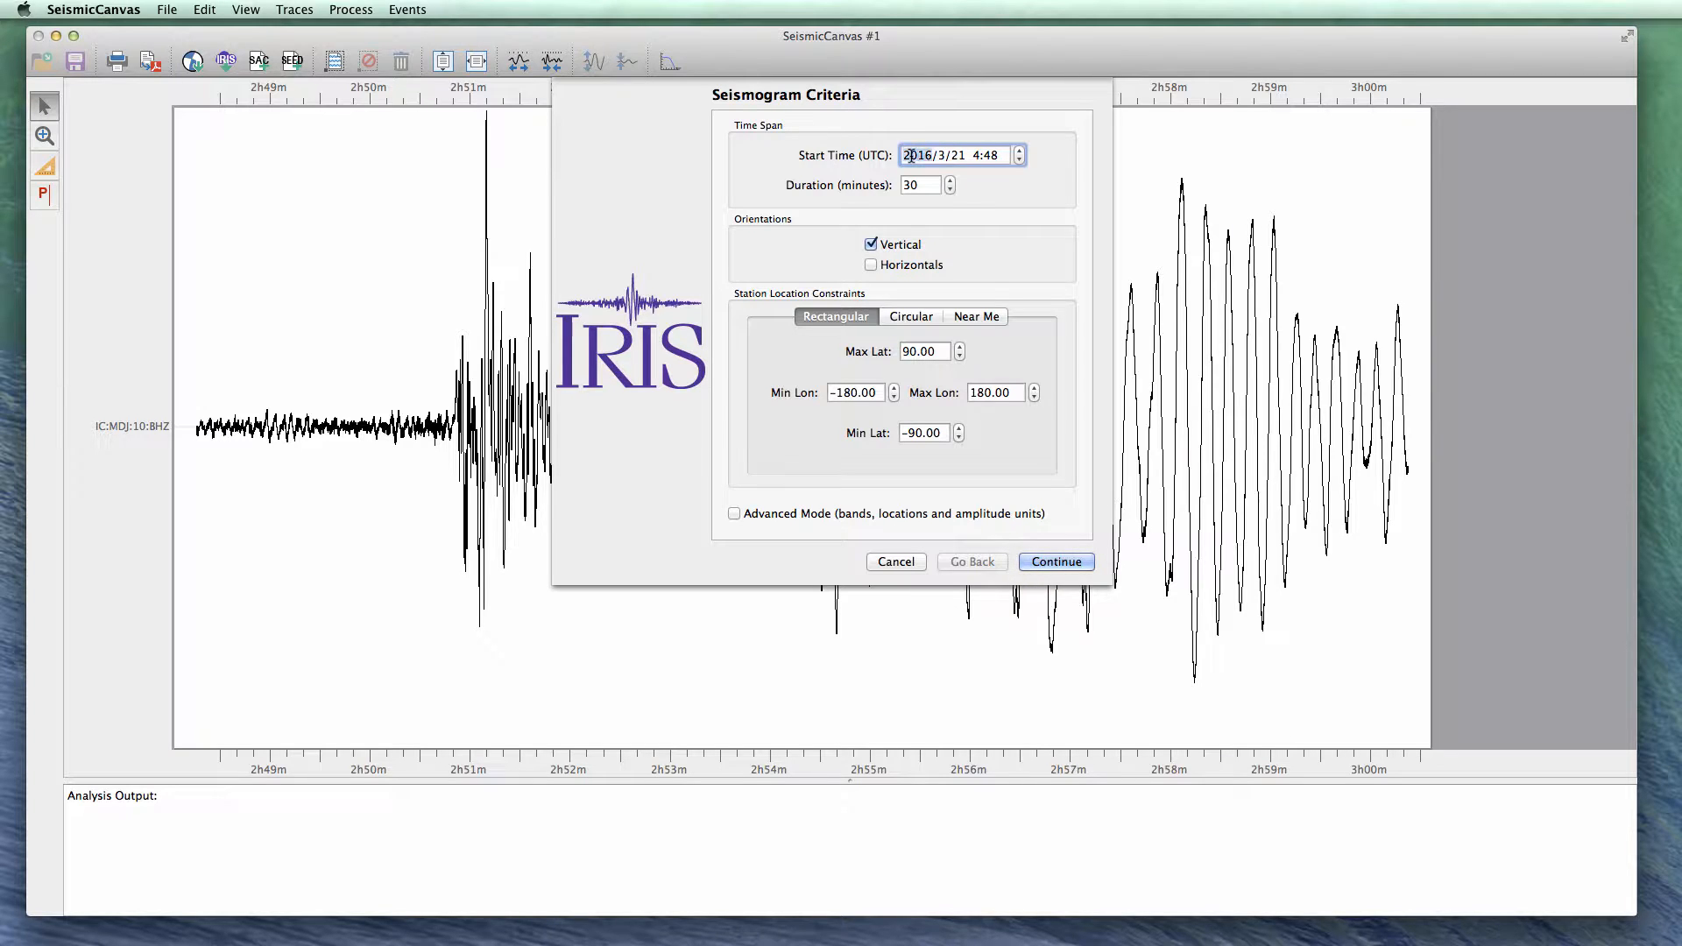
pyautogui.click(411, 7)
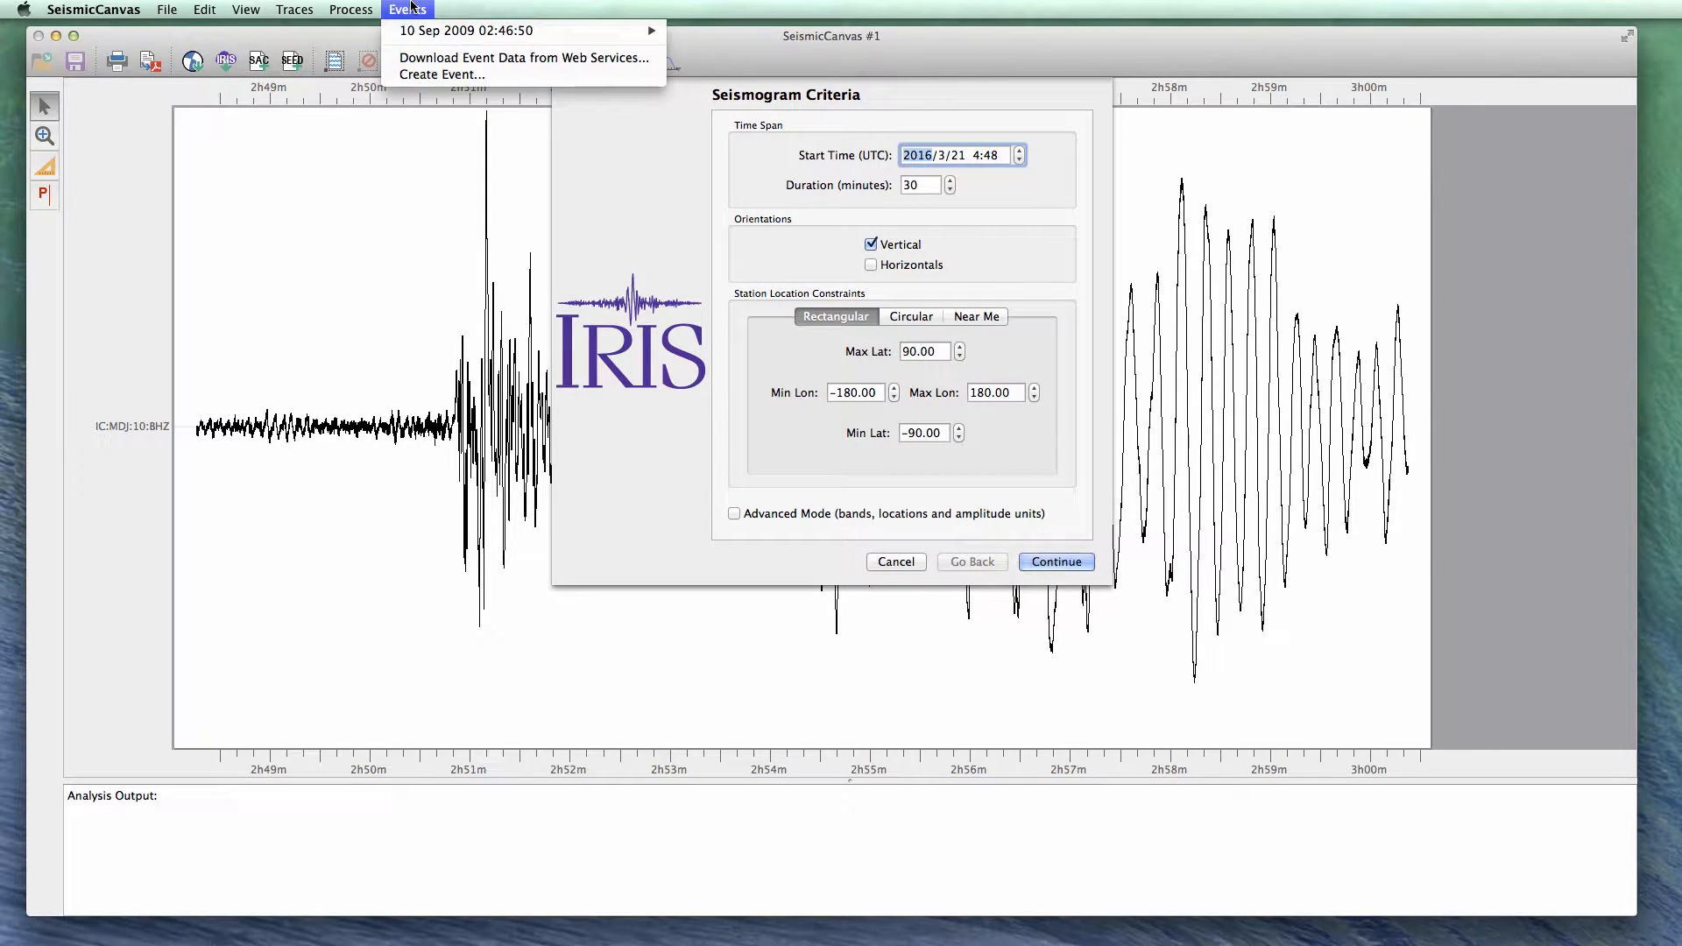
pyautogui.click(411, 6)
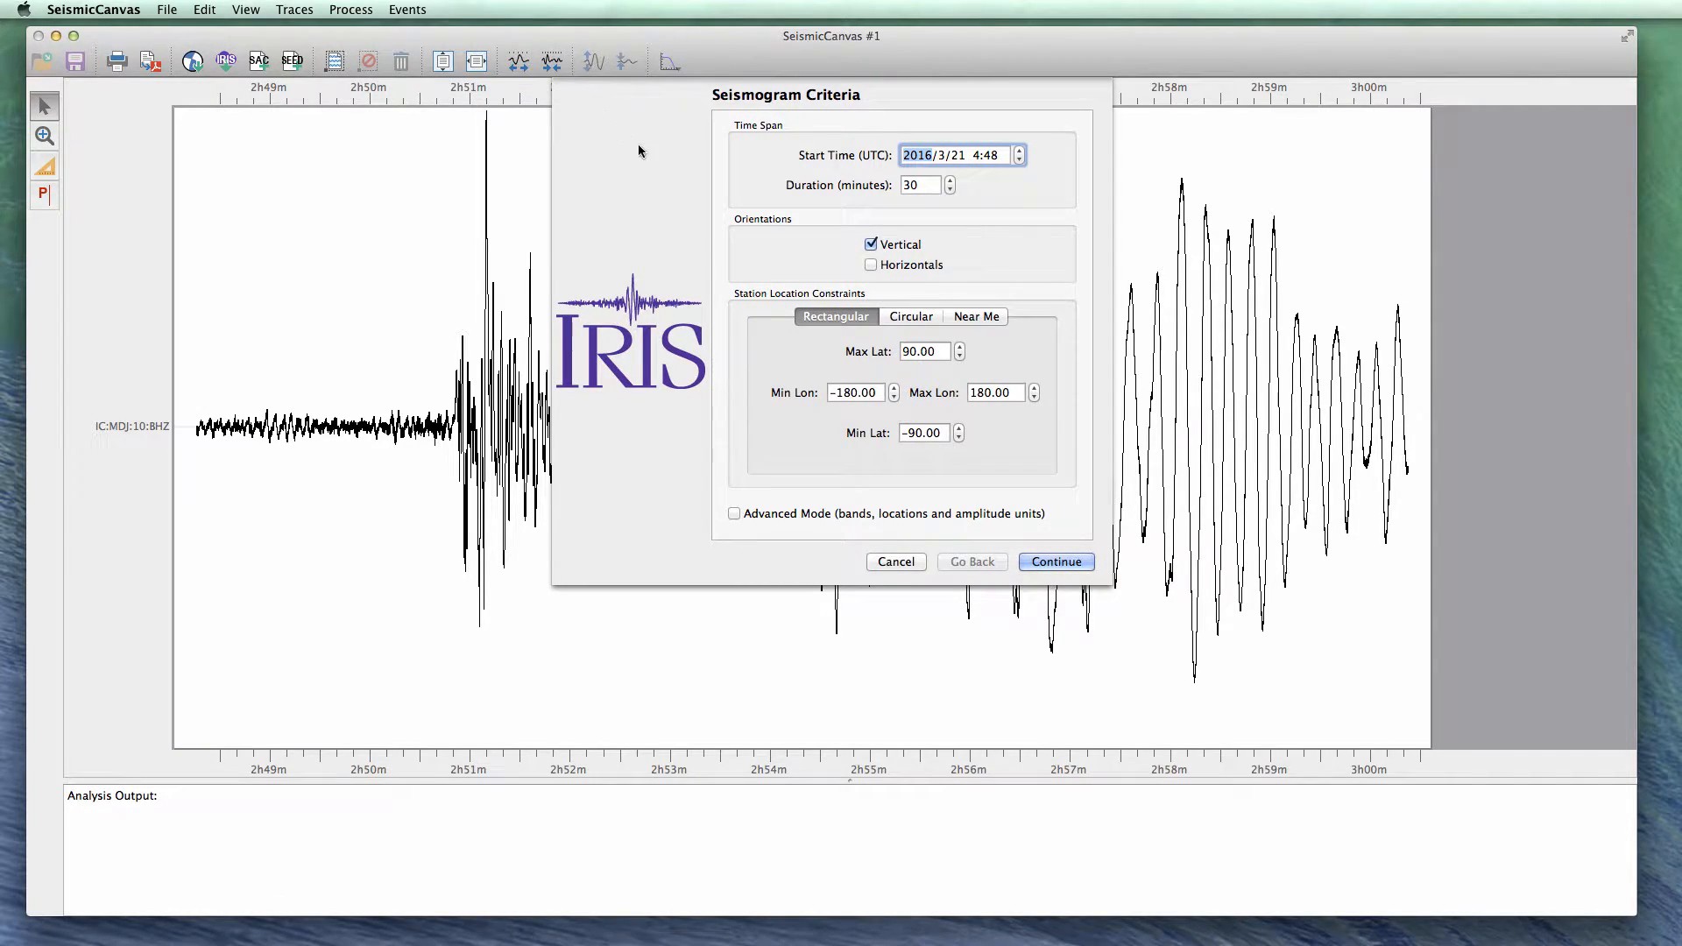
pyautogui.write('2009/9/10')
pyautogui.write('2')
pyautogui.click(908, 321)
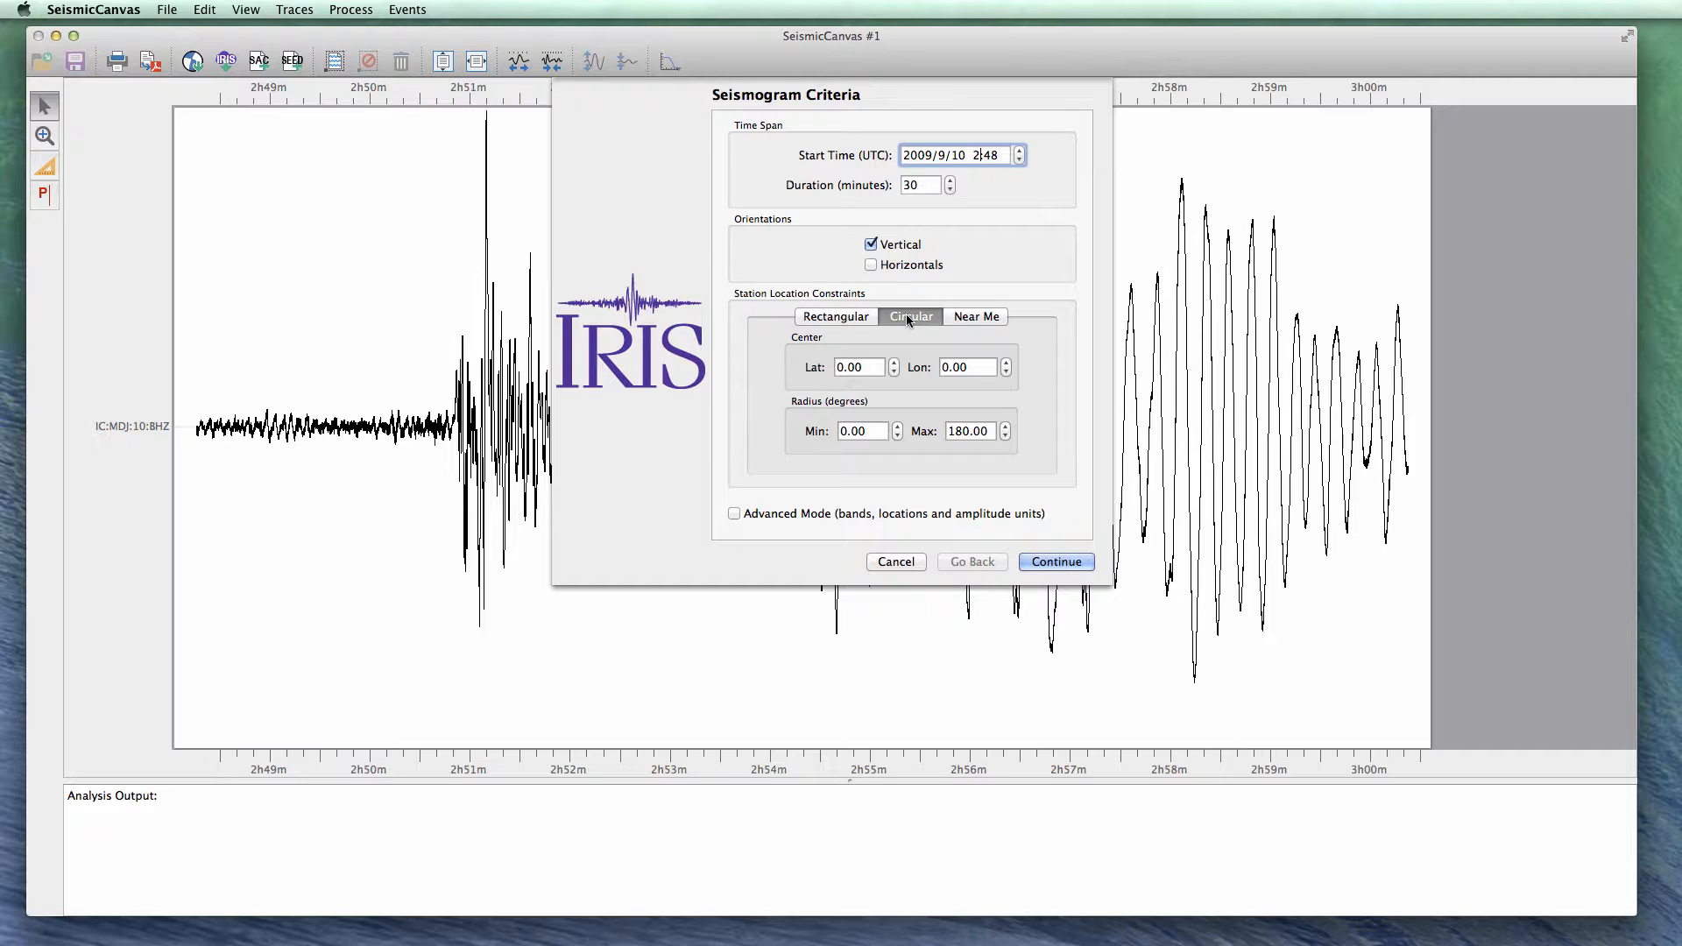
pyautogui.click(858, 321)
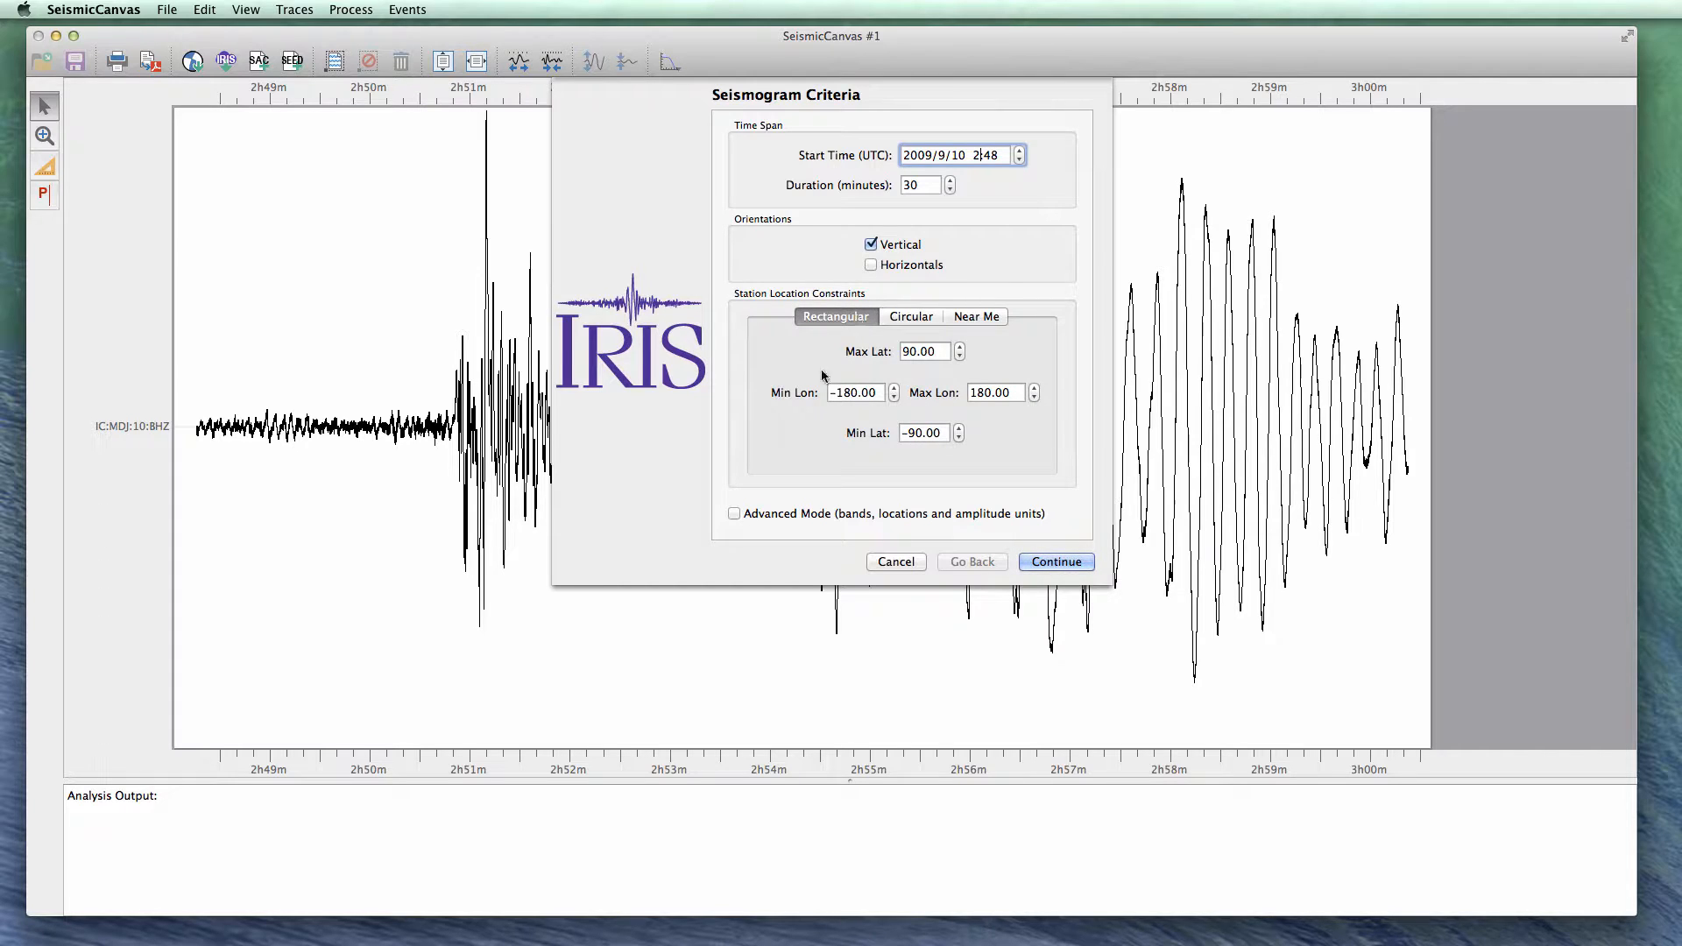
pyautogui.click(734, 514)
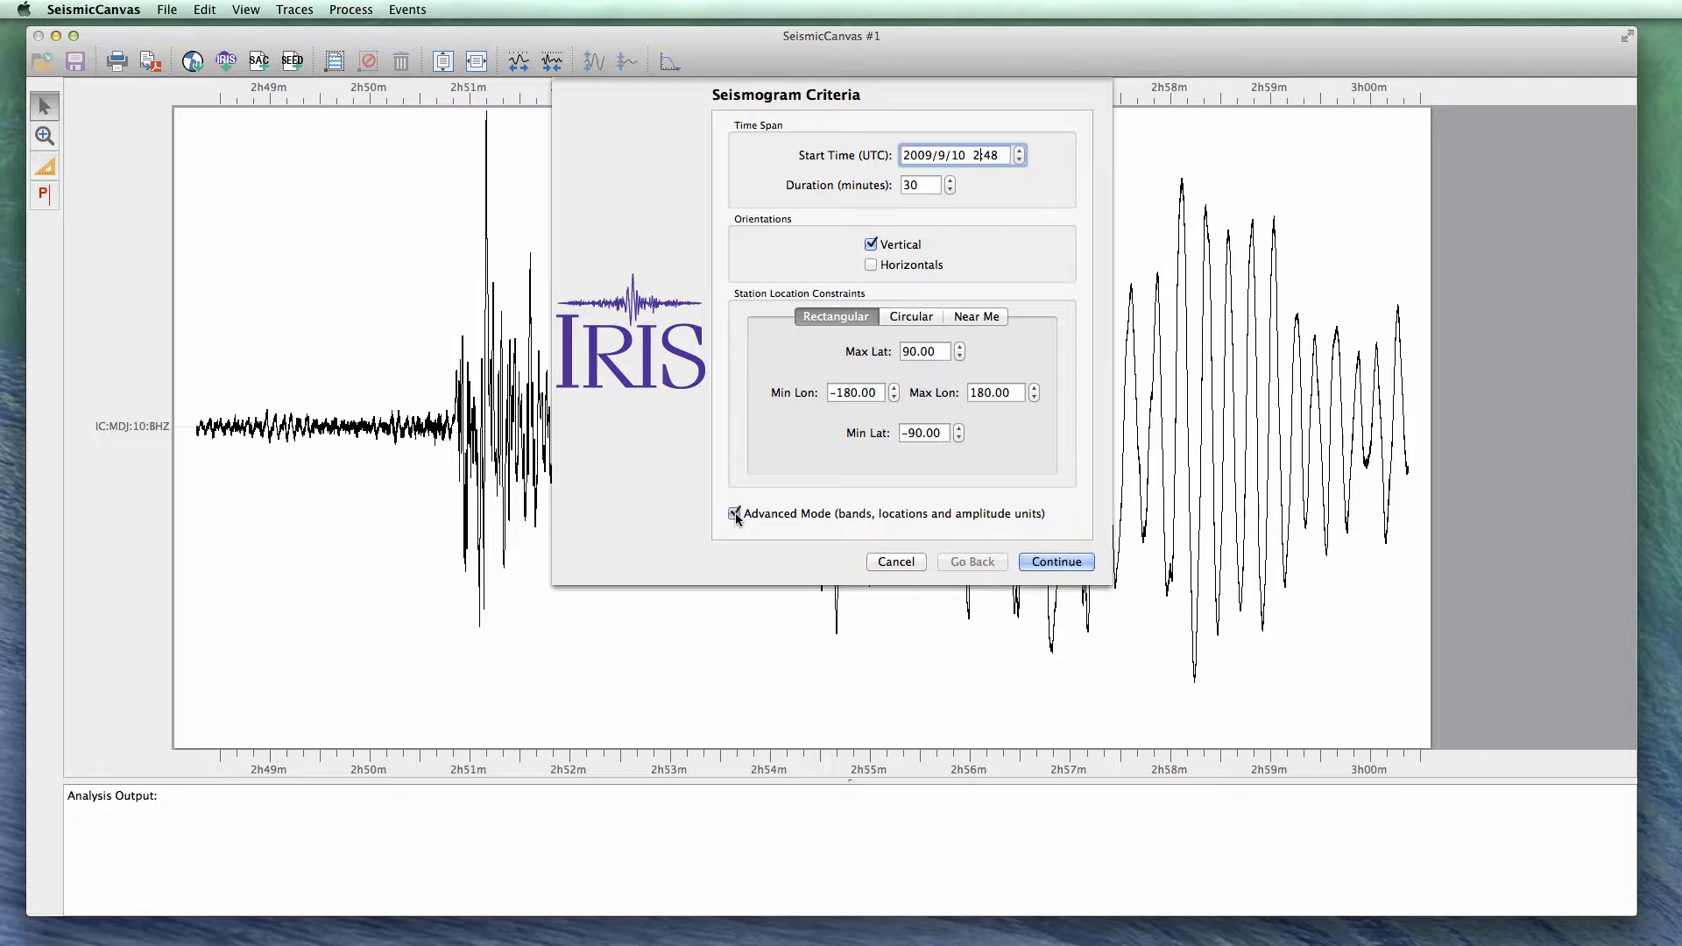
pyautogui.click(1052, 565)
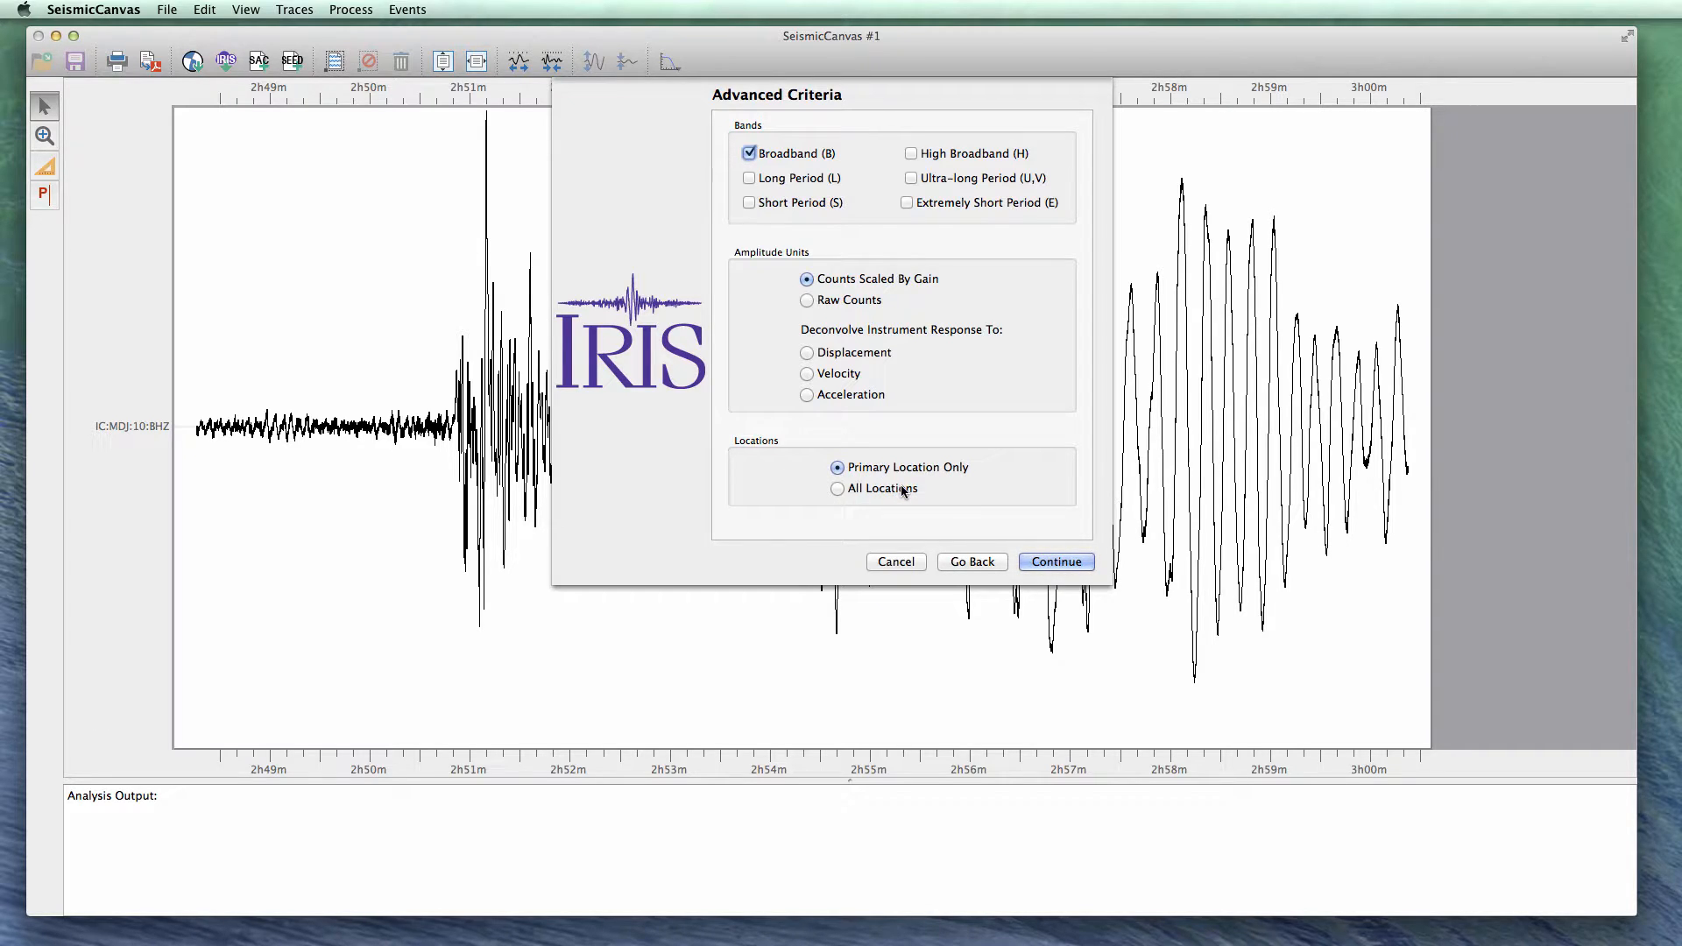
# Accept the default advanced criteria, list more networks, and request the available stations with only GSN - Global Seismic Network selected.
pyautogui.click(1055, 565)
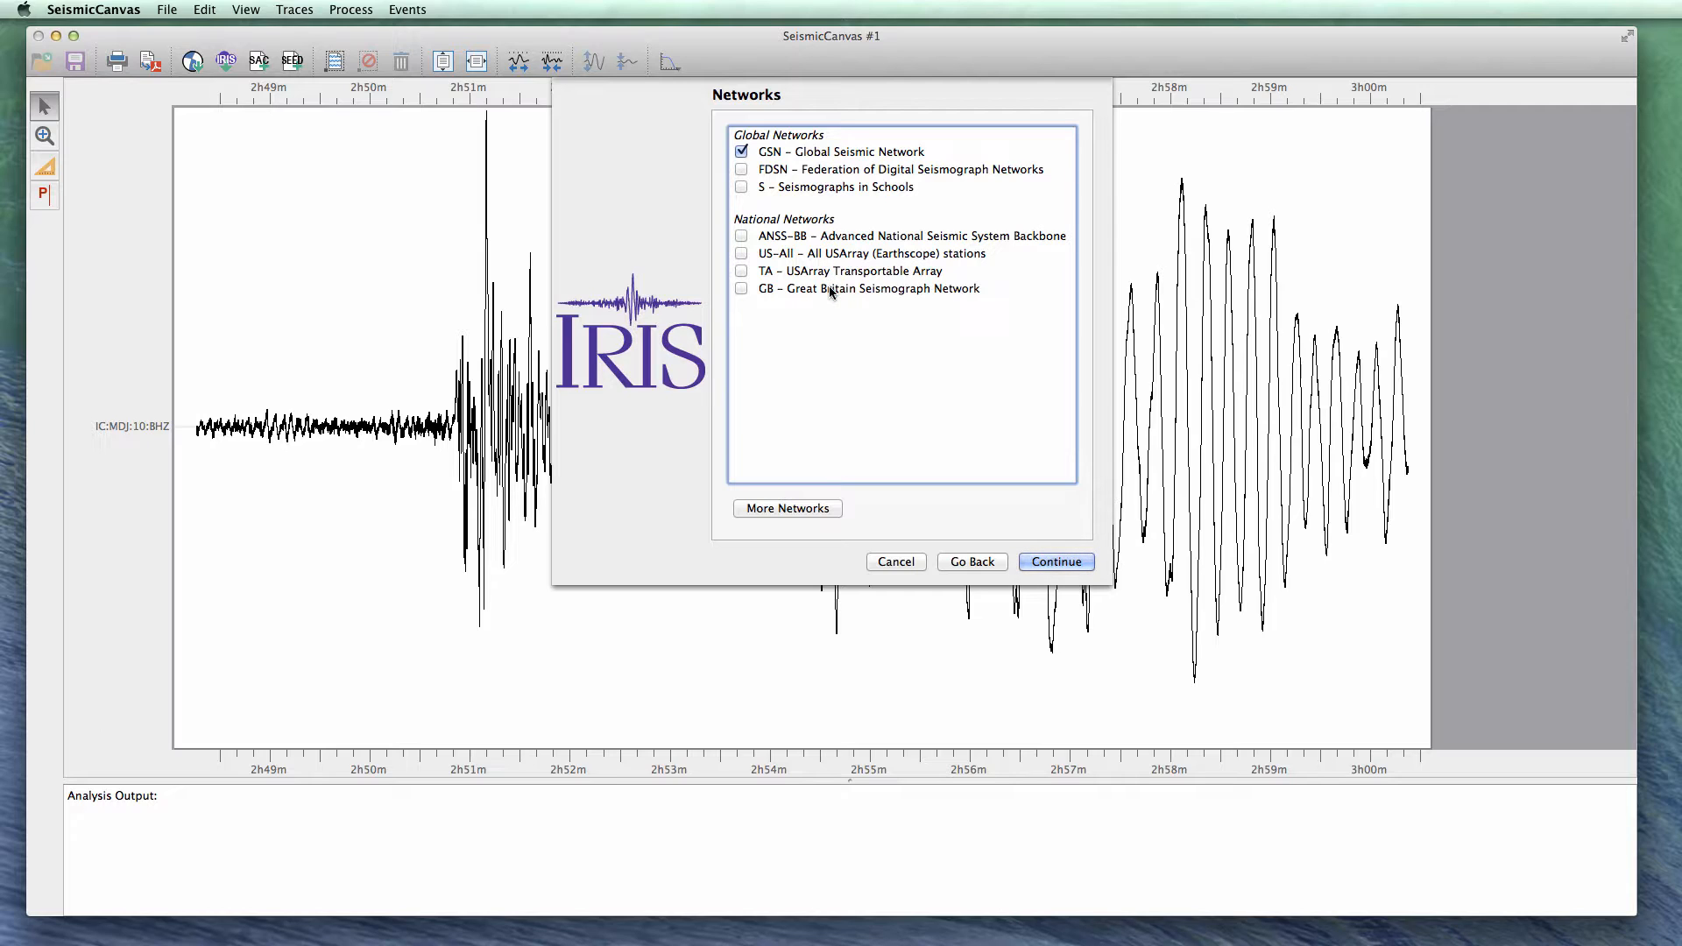
pyautogui.click(793, 508)
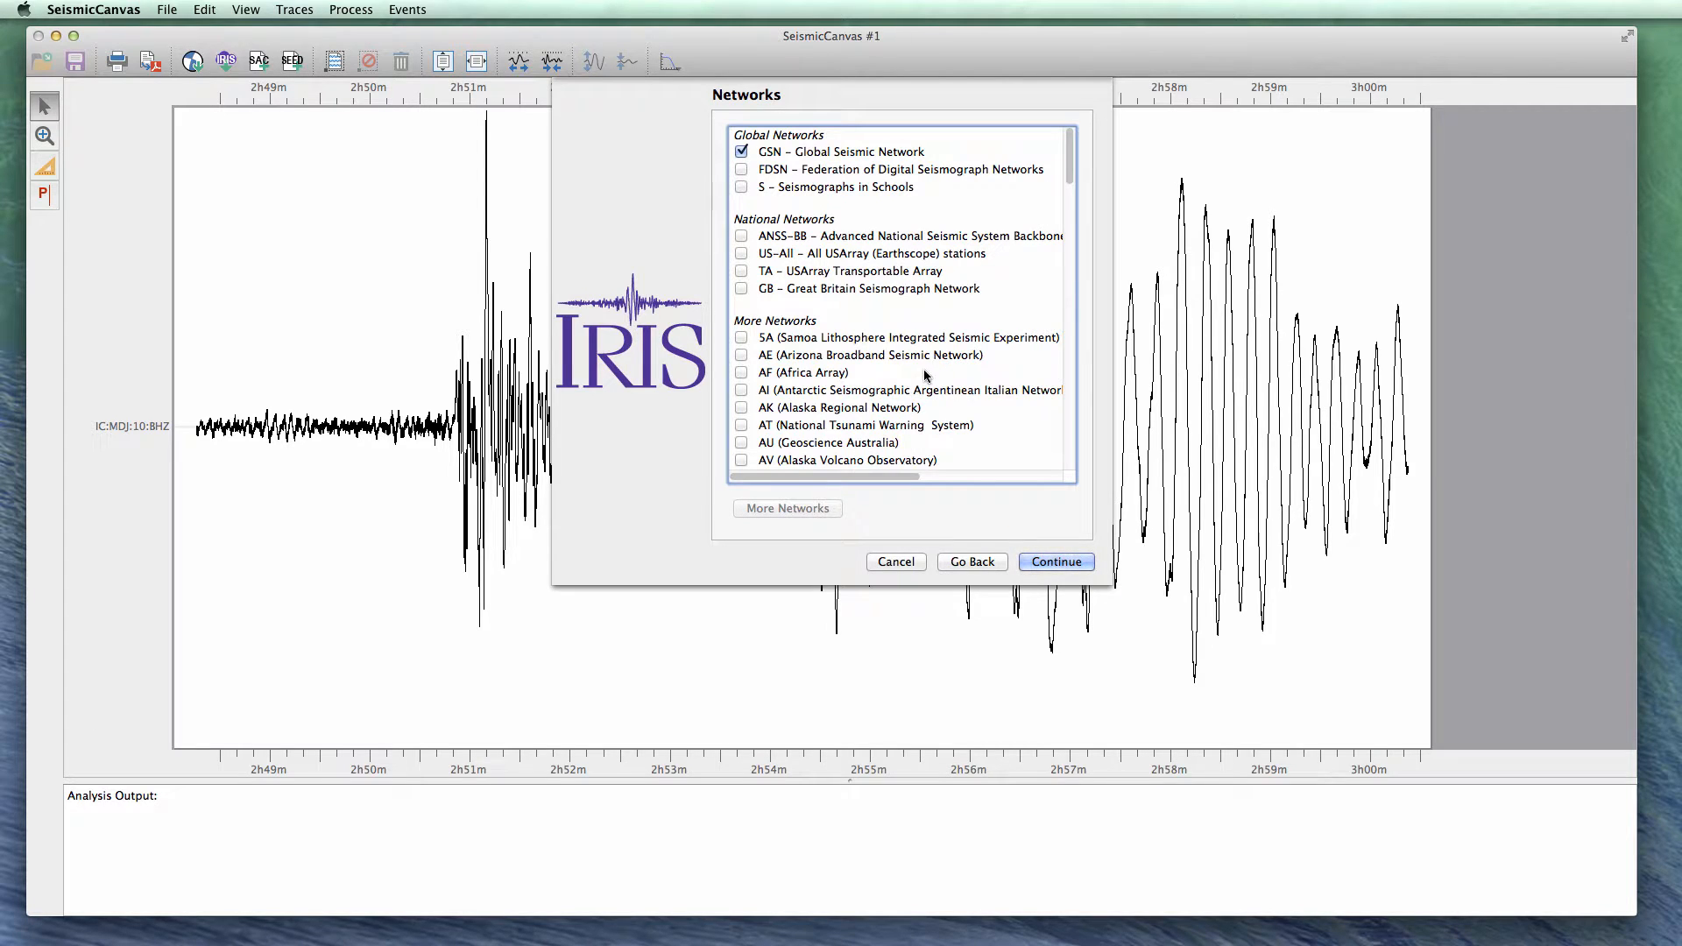
pyautogui.scroll(-10, 926, 375)
pyautogui.scroll(10, 925, 376)
pyautogui.click(1056, 561)
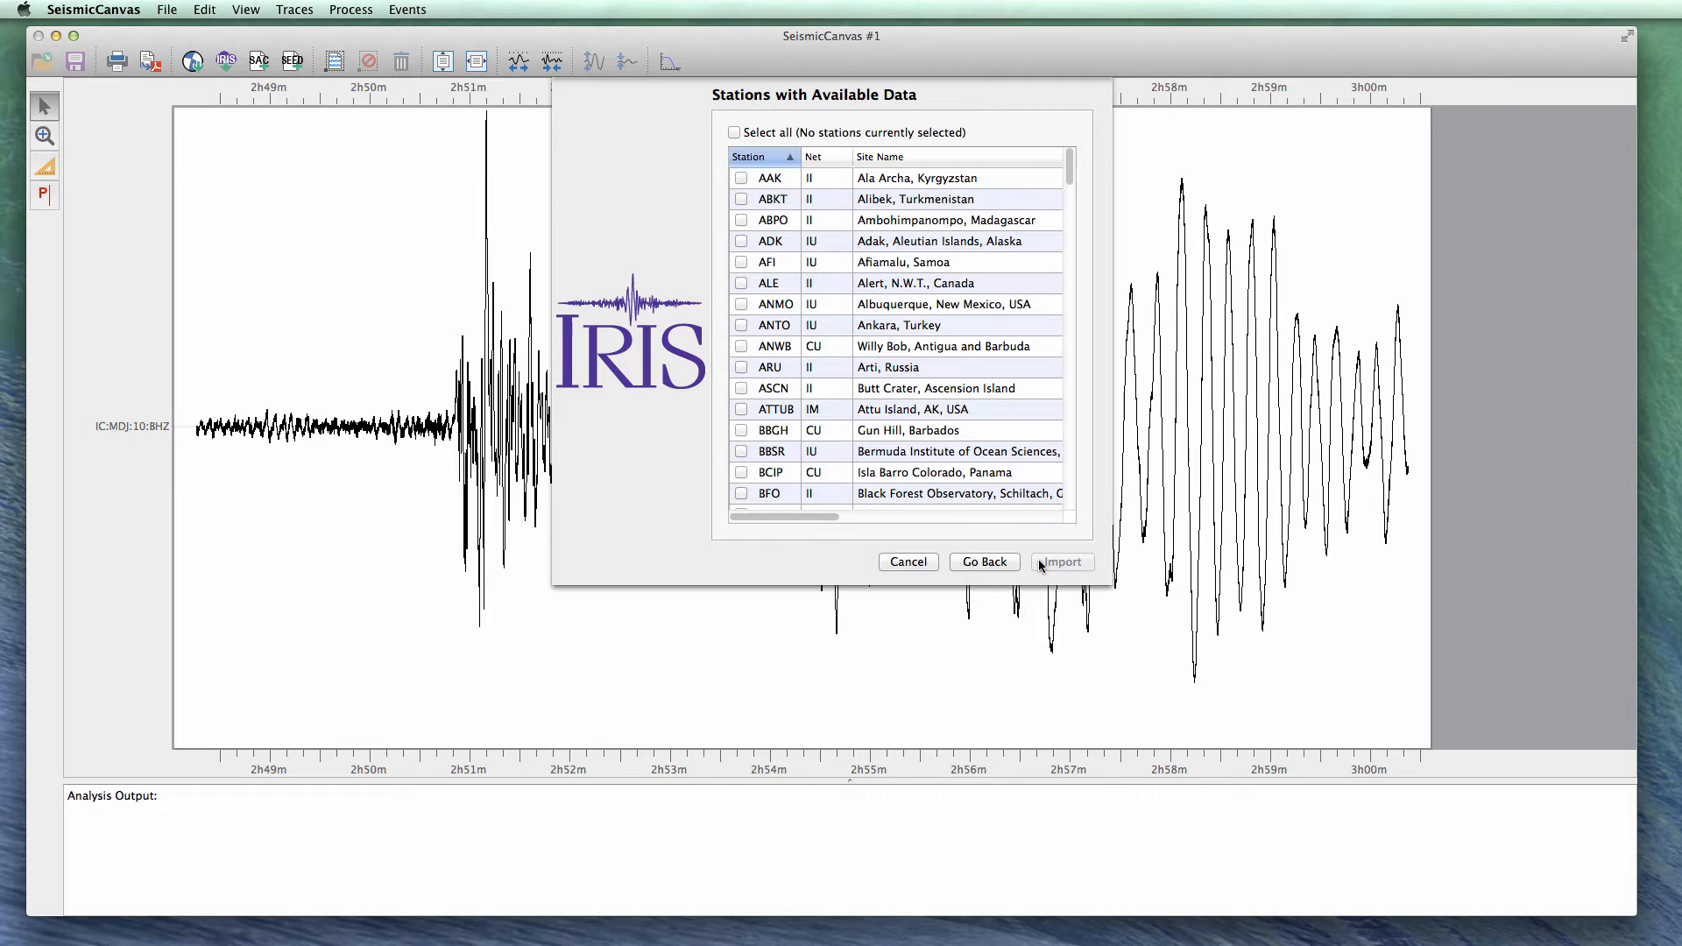
# Select station MDJ (Mudanjiang, Heilongjiang Province) from the available stations and import its seismogram.
pyautogui.scroll(-7, 920, 404)
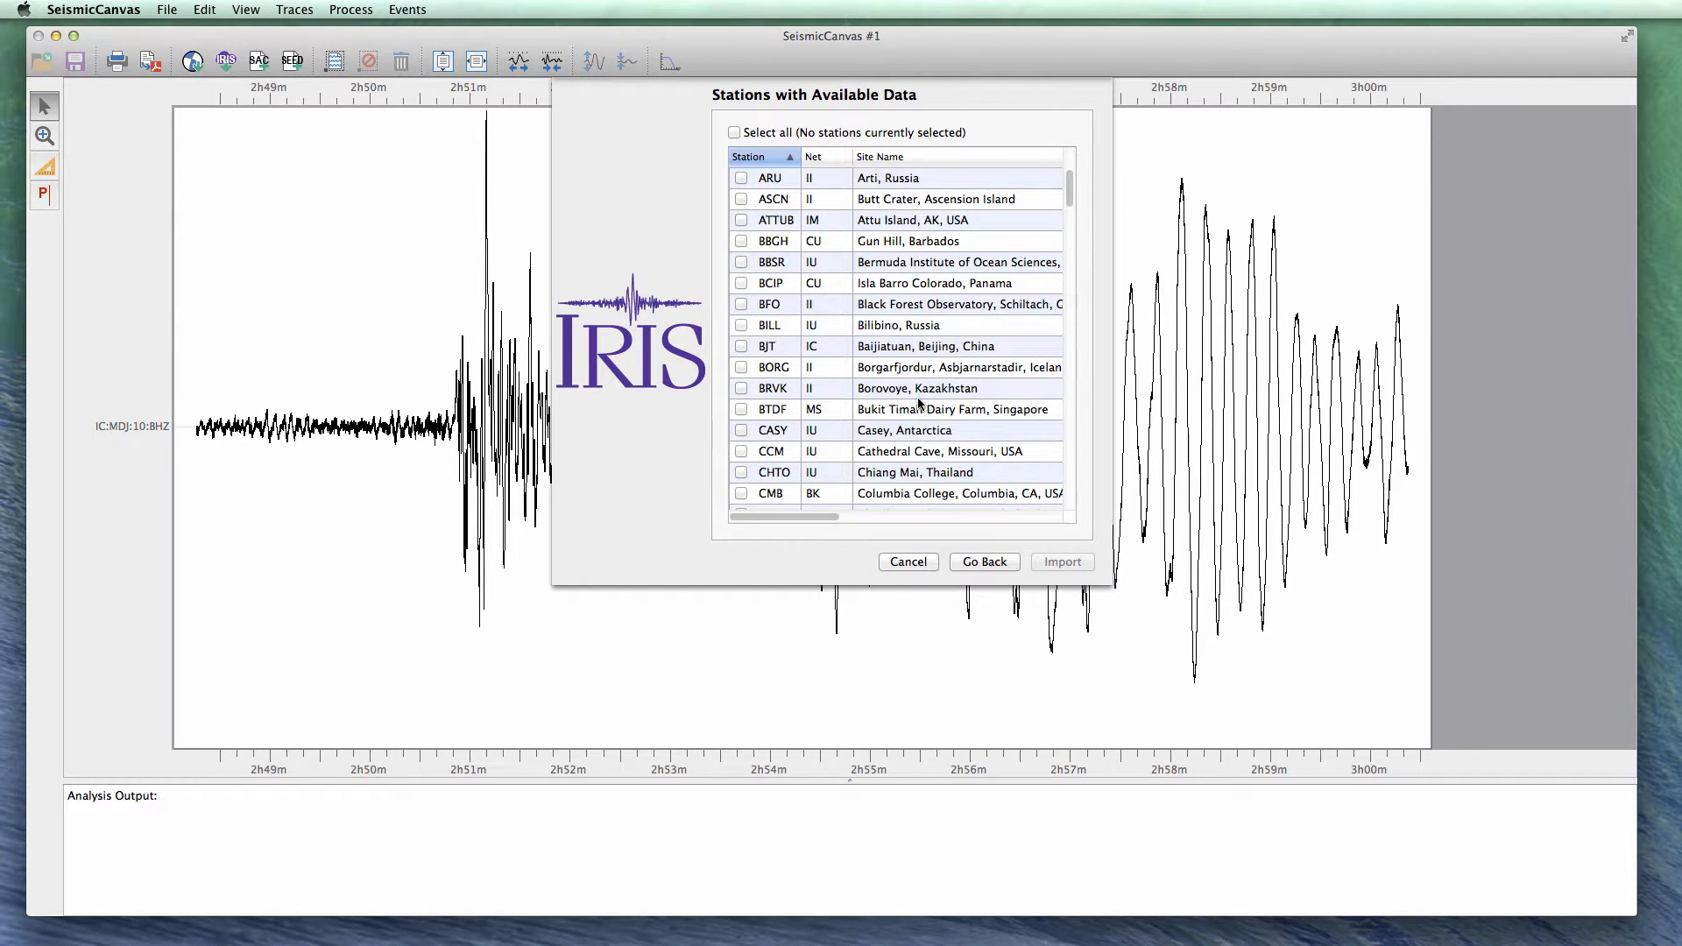
pyautogui.scroll(-8, 920, 404)
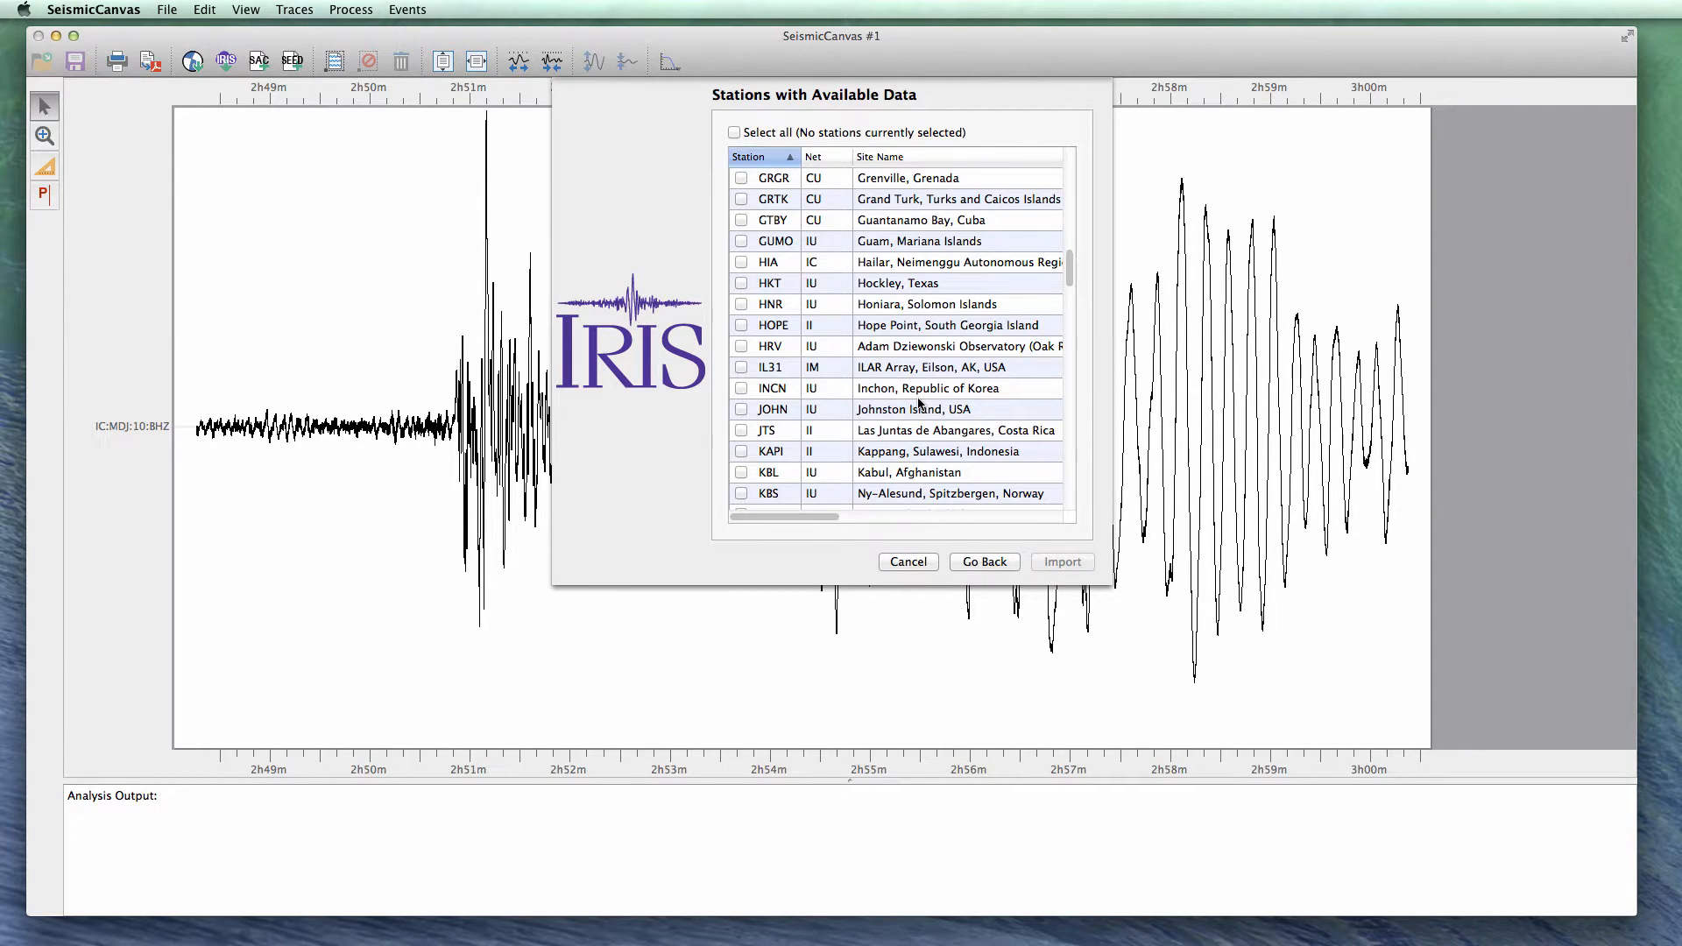
pyautogui.scroll(-3, 920, 404)
pyautogui.scroll(-4, 919, 403)
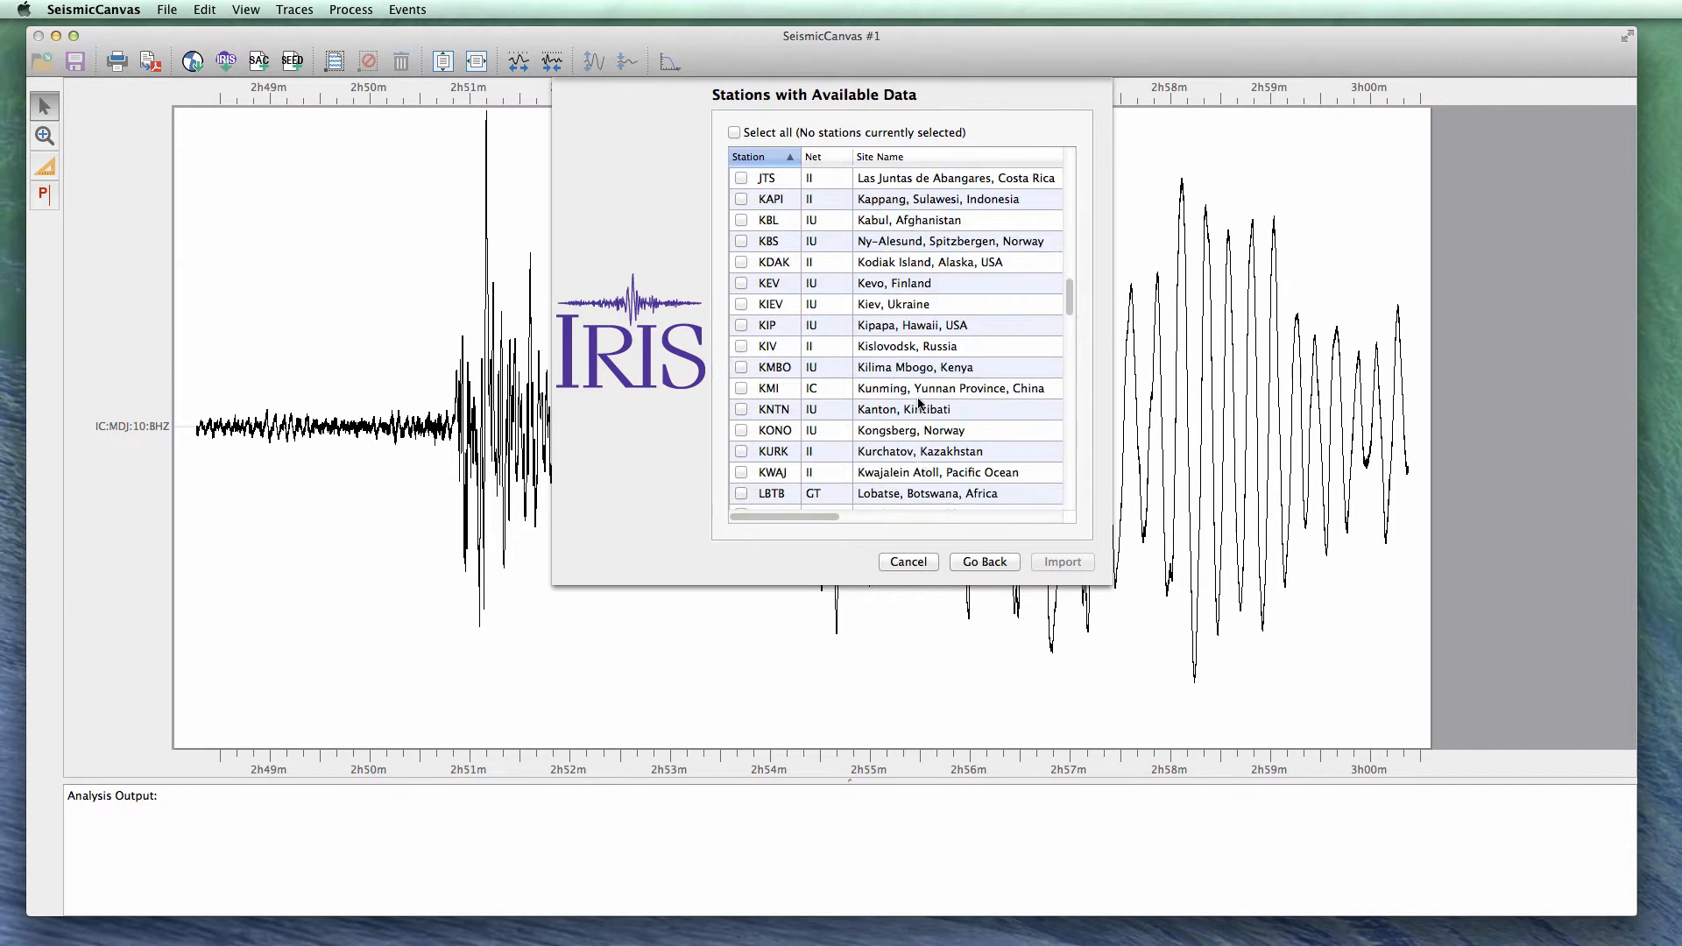
pyautogui.scroll(-4, 920, 404)
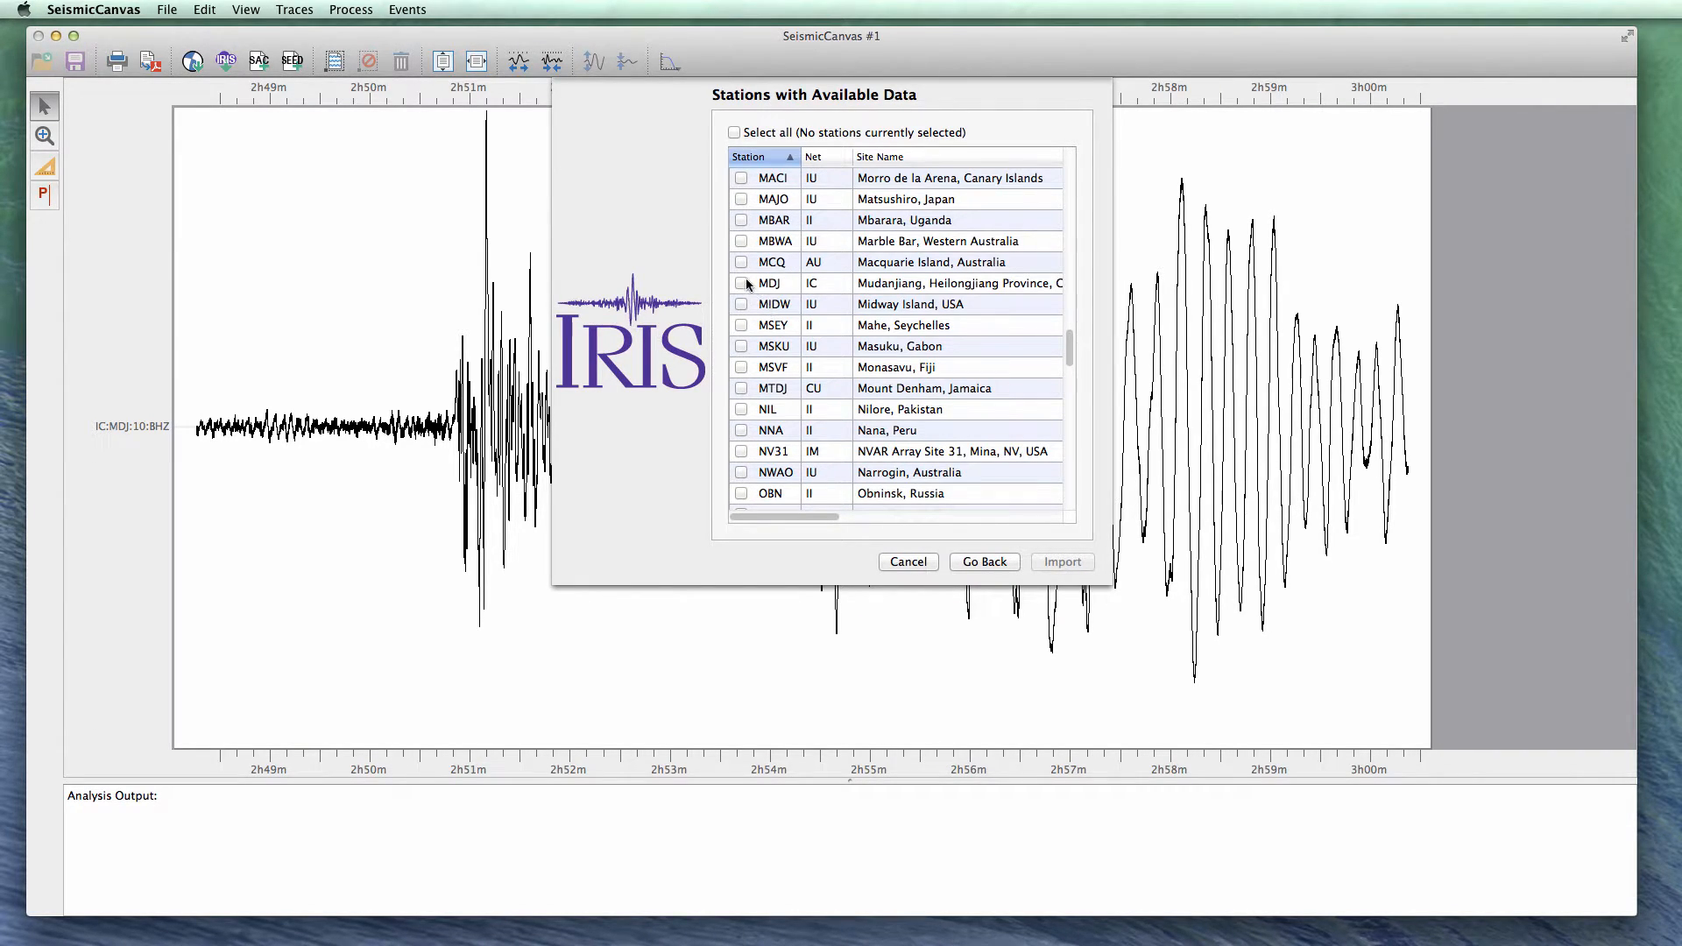
pyautogui.click(741, 283)
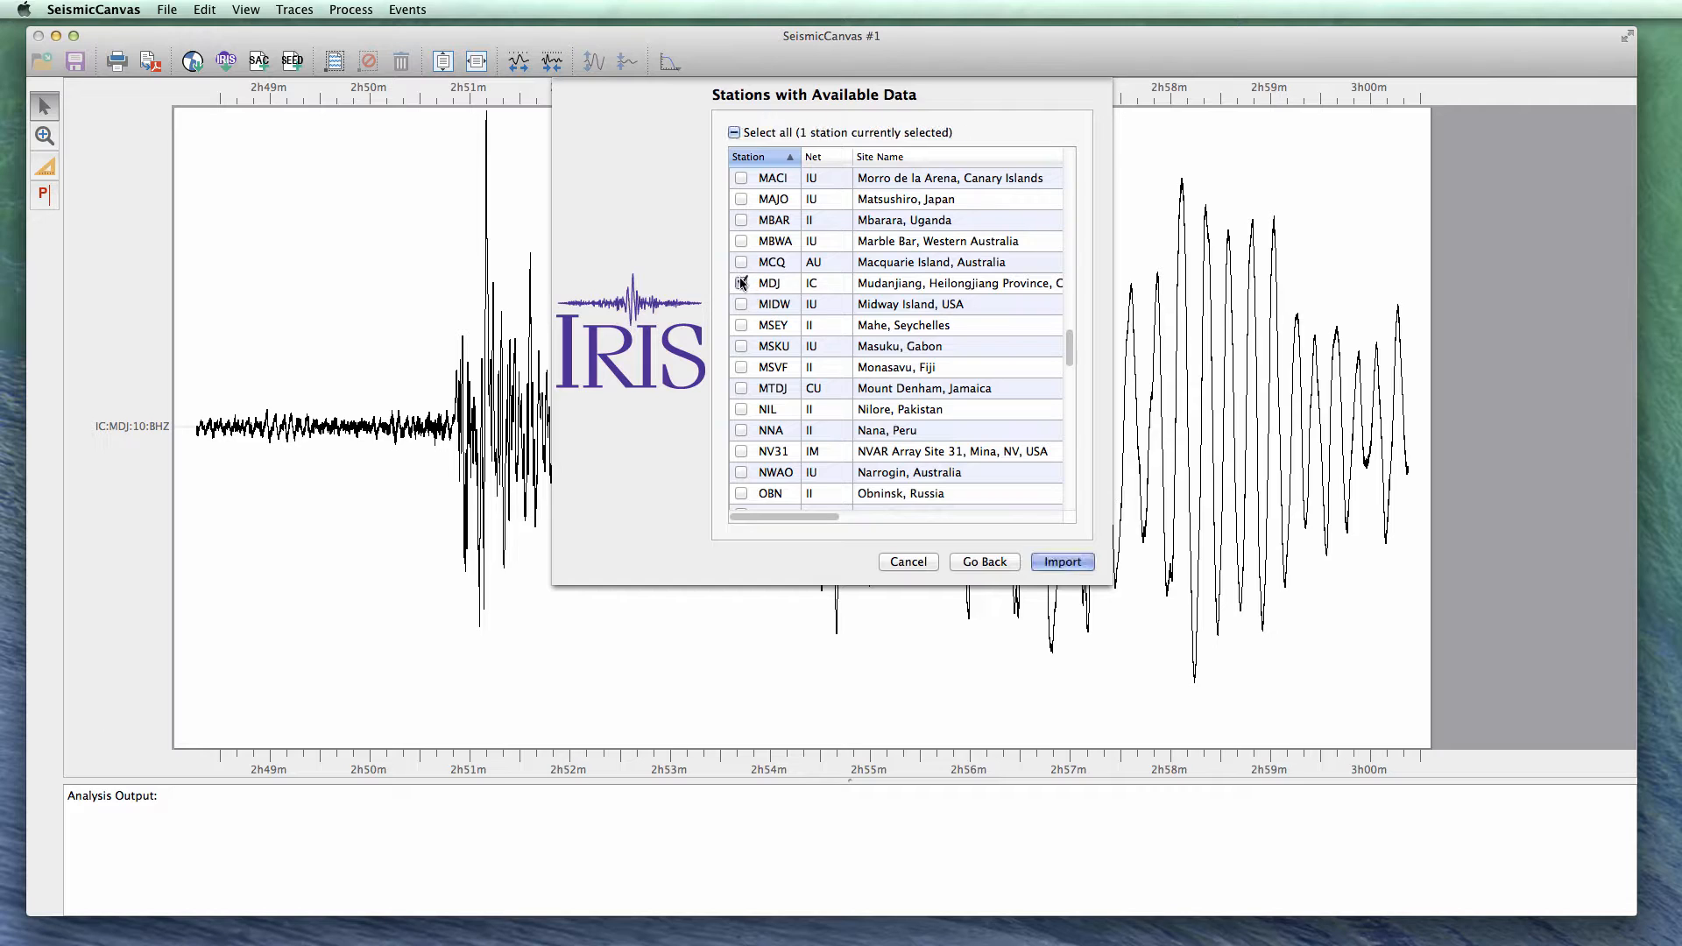
pyautogui.click(1062, 562)
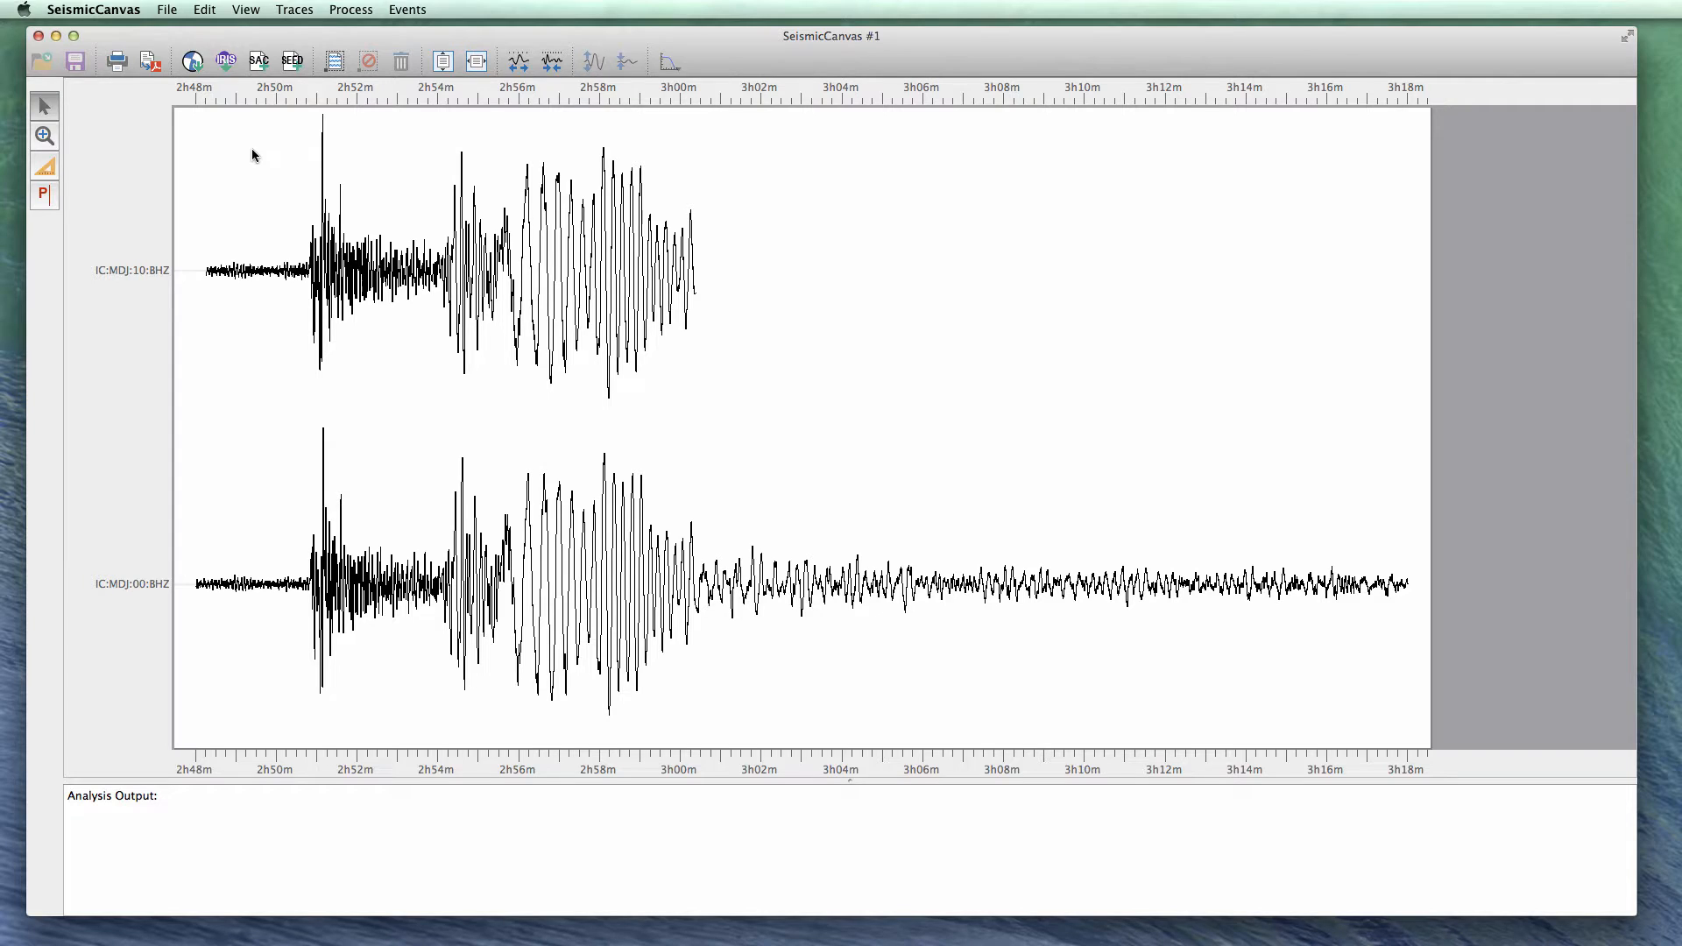
# Search for USGS events from 2009/09/09 to 2009/09/11, keeping the rectangular epicenter constraints.
pyautogui.click(194, 62)
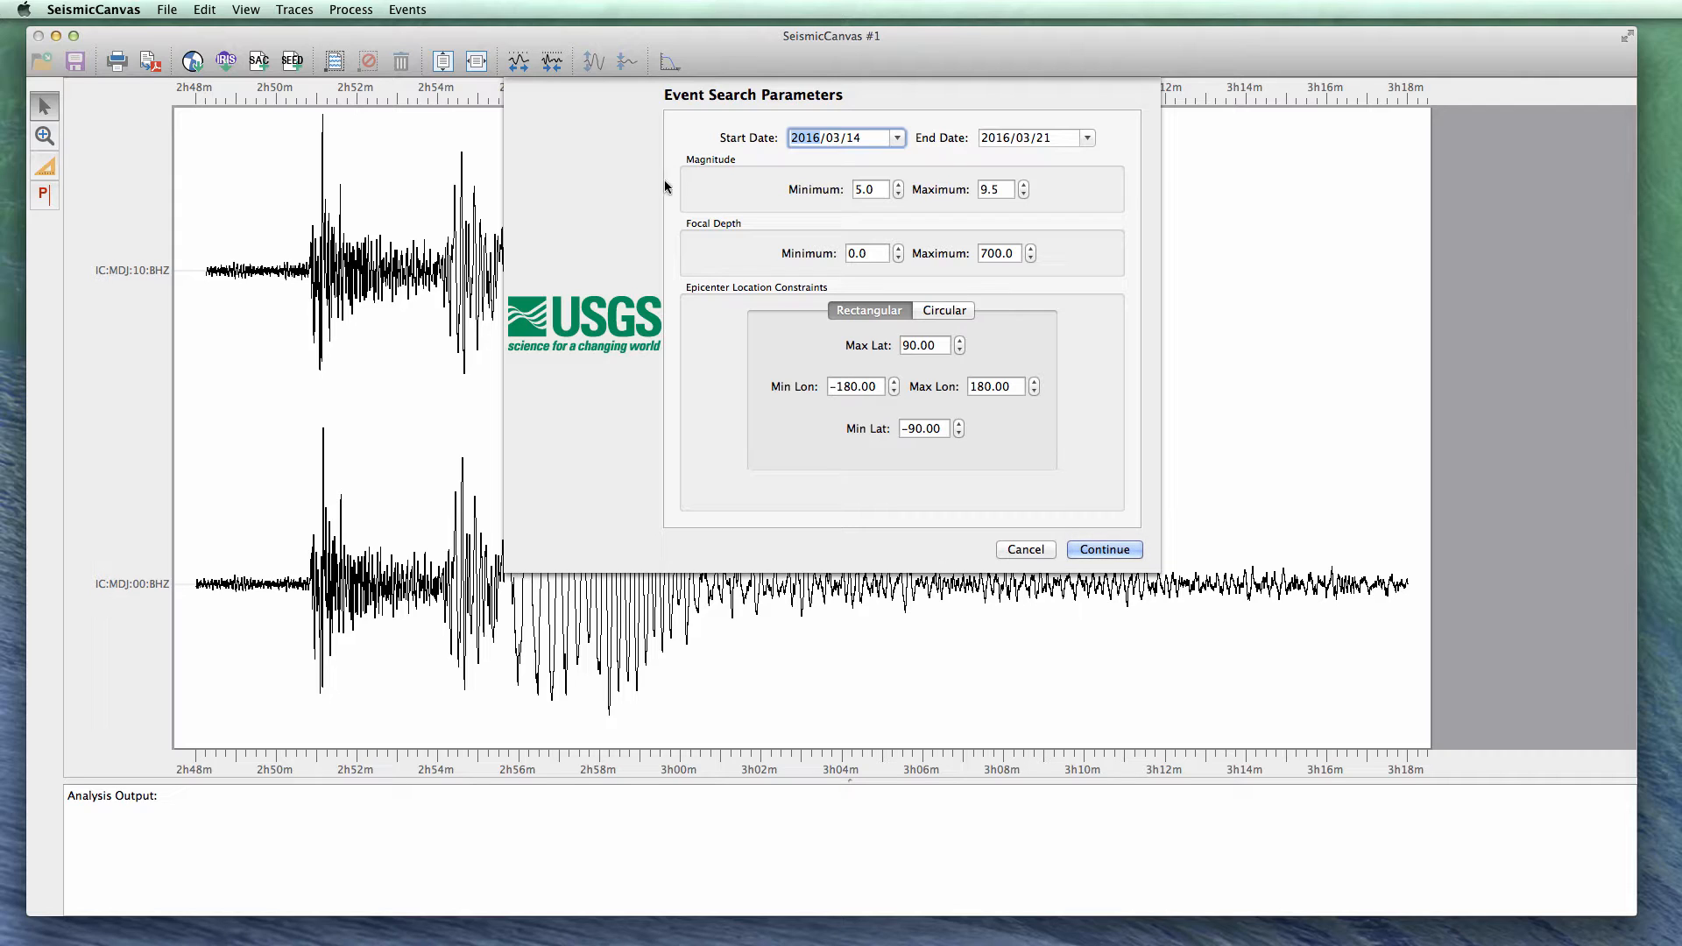
pyautogui.write('2009/09/09')
pyautogui.click(987, 139)
pyautogui.write('200')
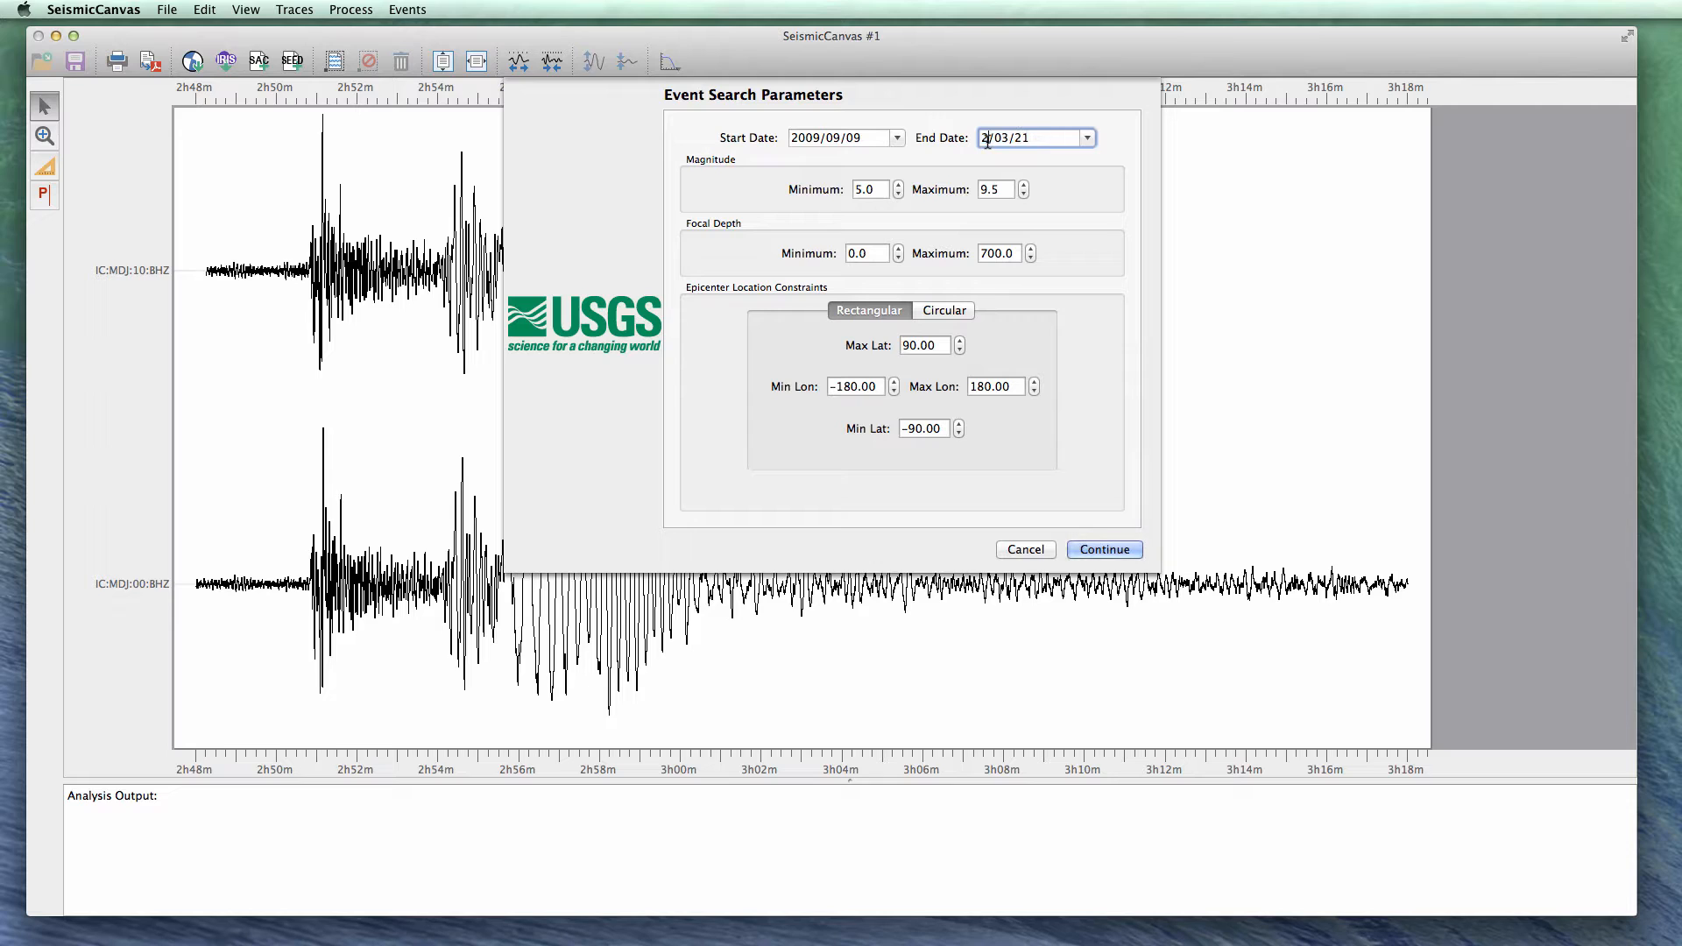
pyautogui.write('9/09/11')
pyautogui.click(937, 308)
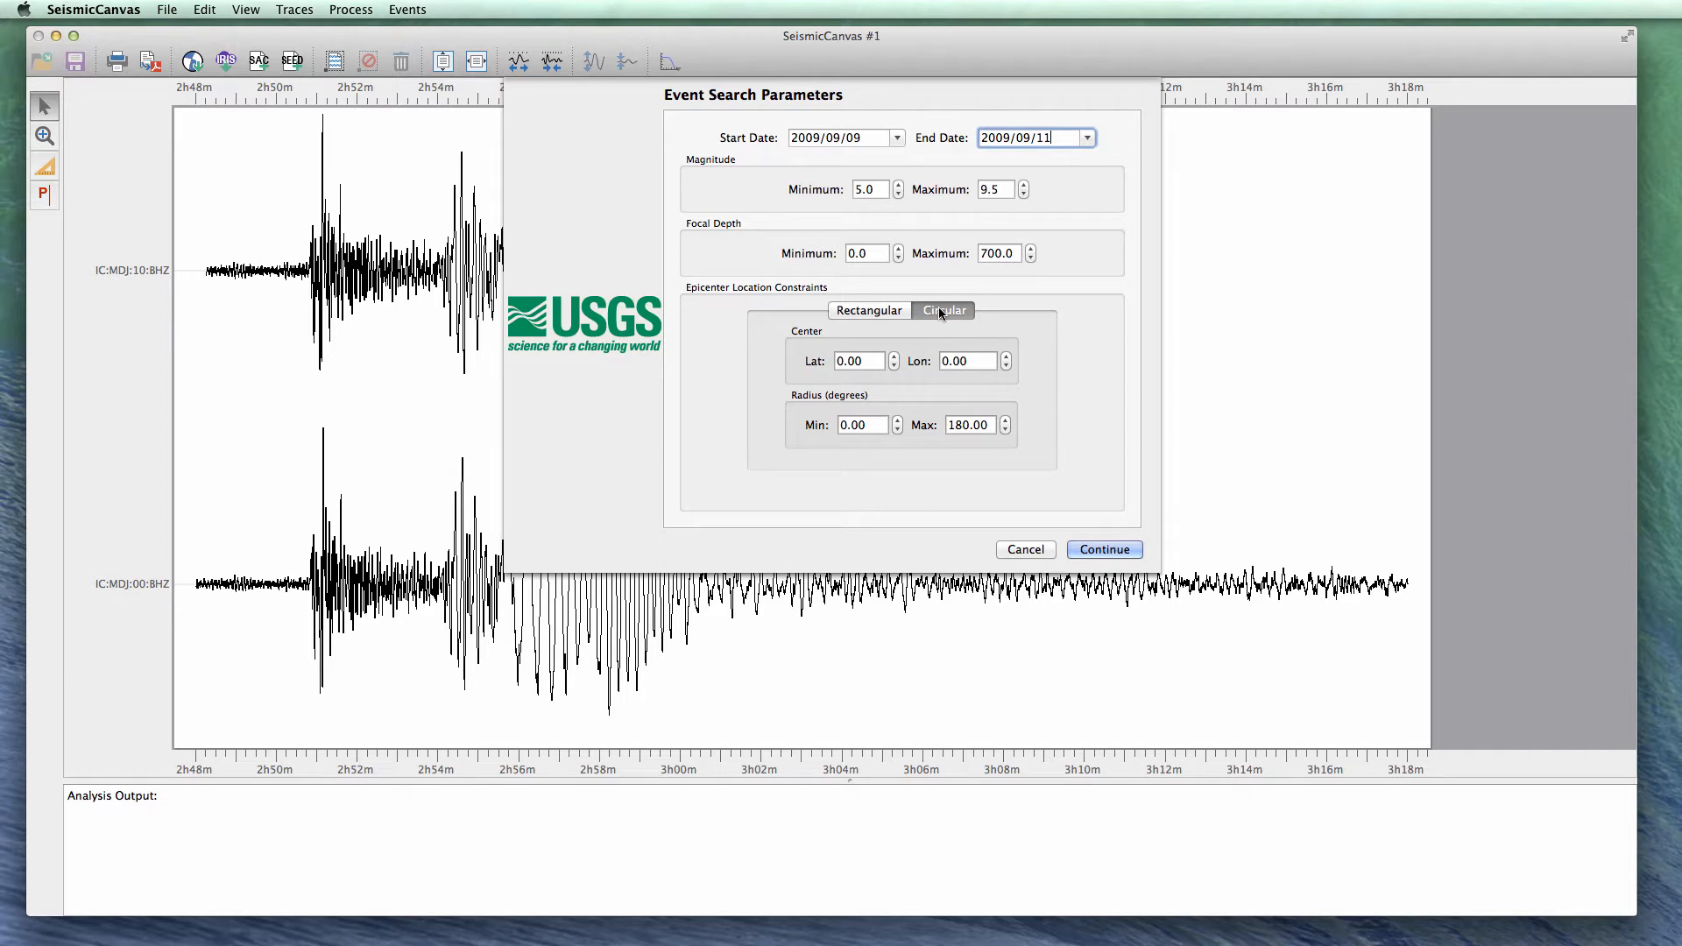
pyautogui.click(871, 308)
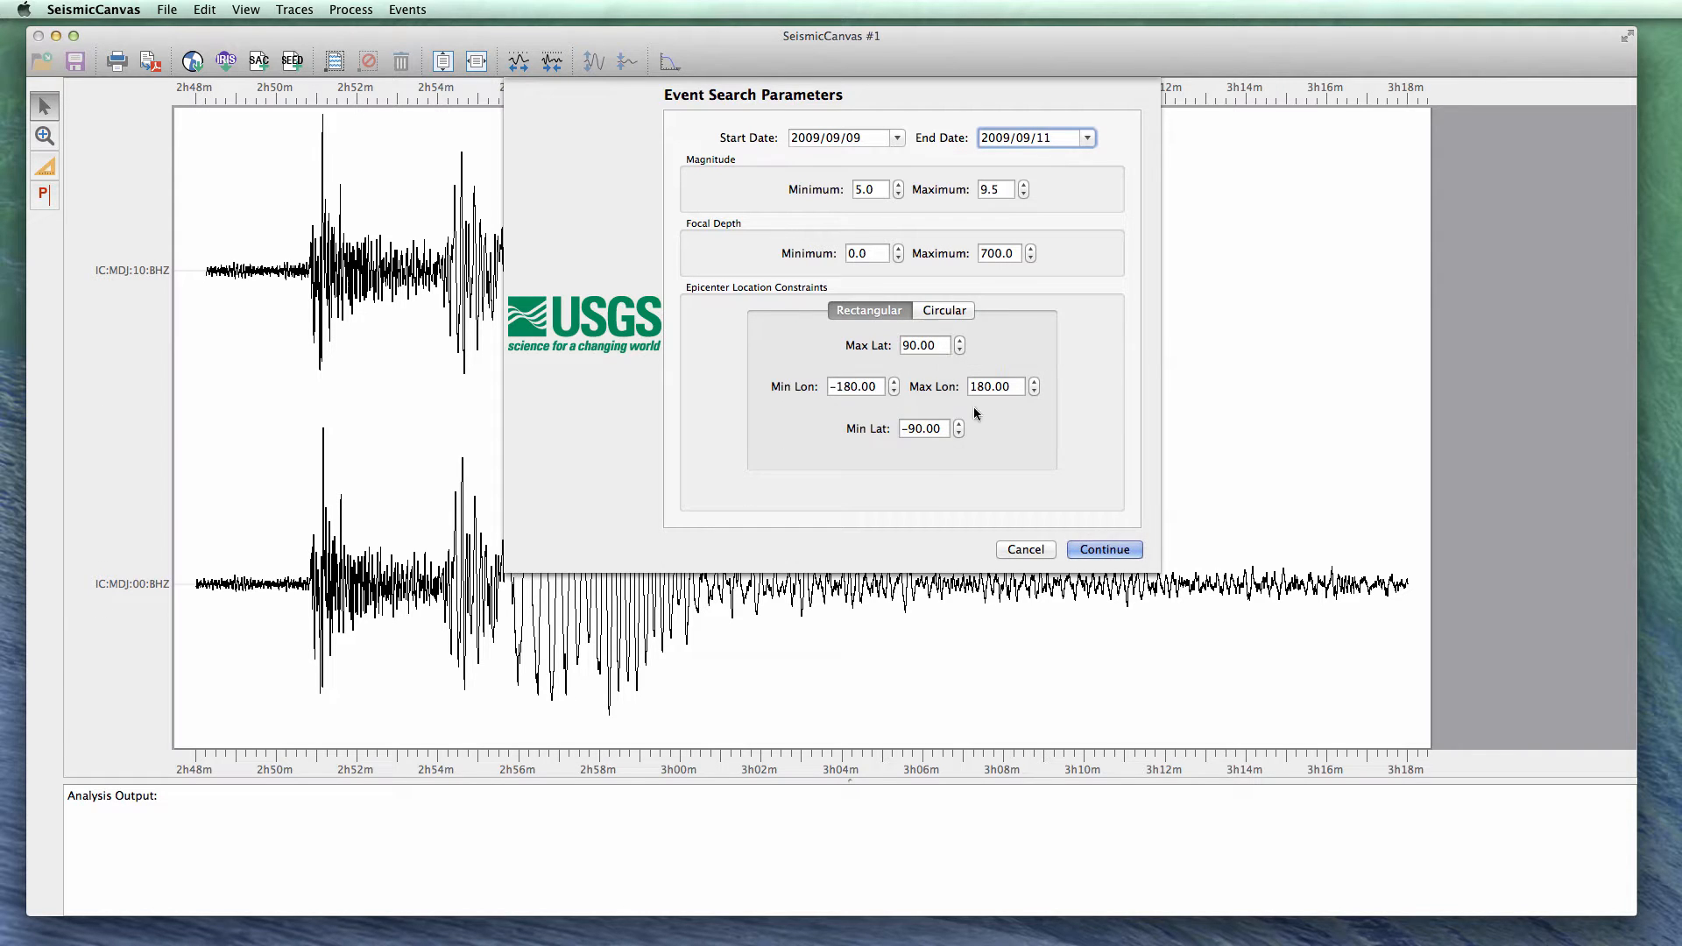
pyautogui.click(1105, 550)
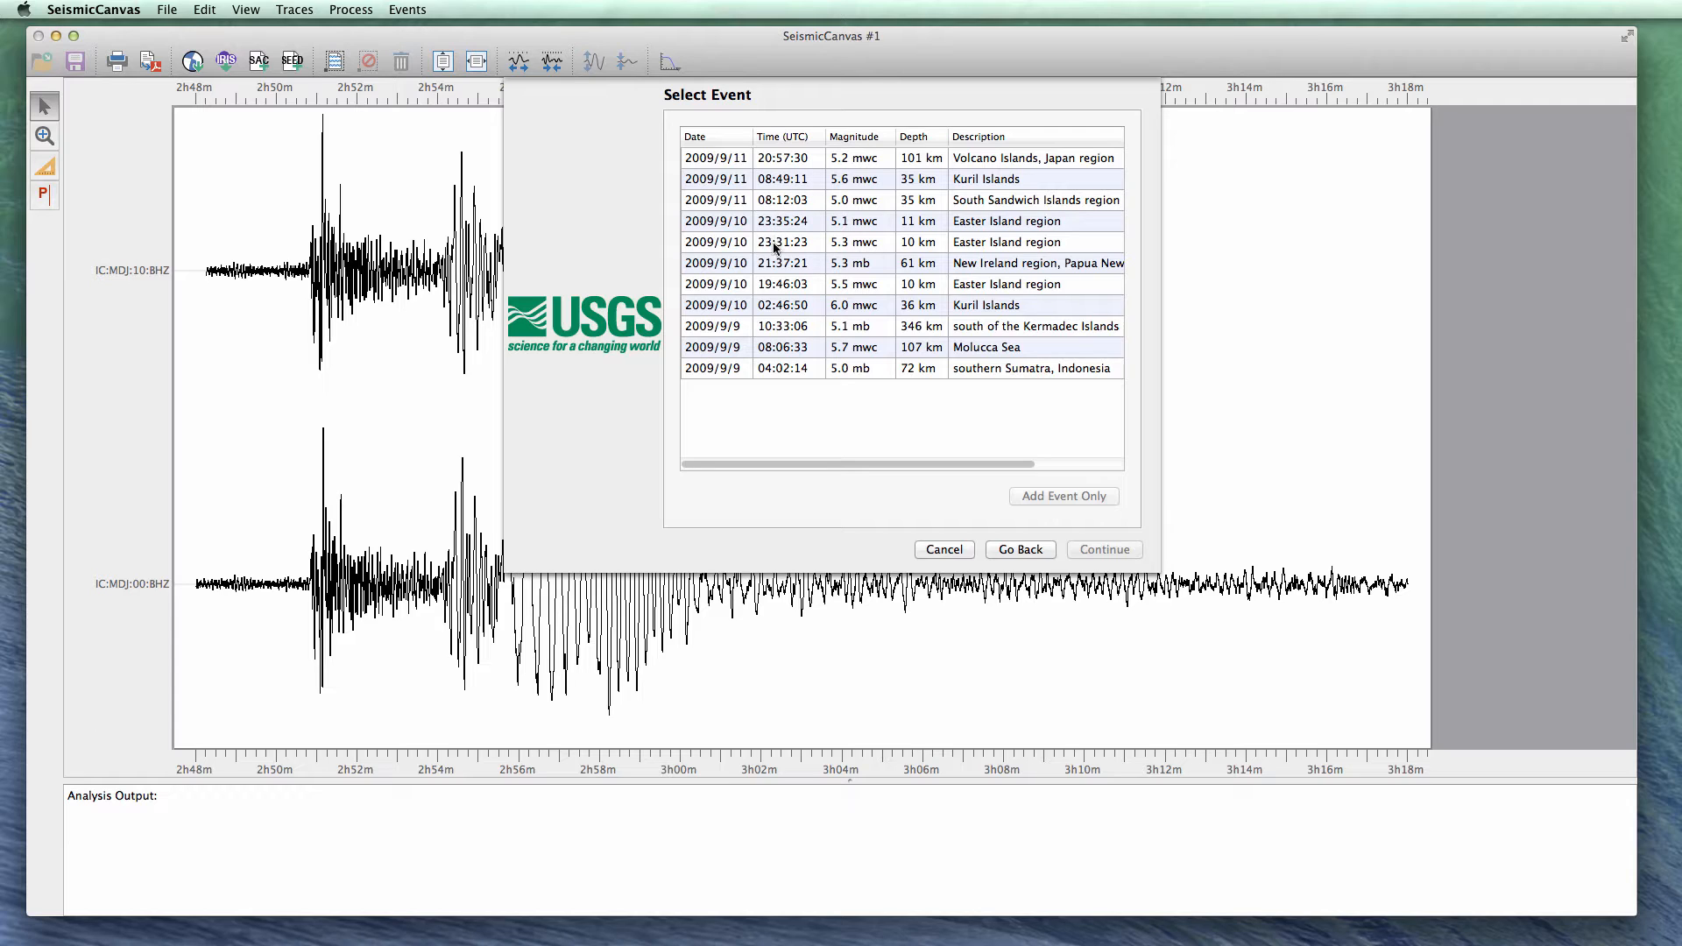
# Choose the Kuril Islands event of 2009/9/10 02:46:50 and proceed with its seismogram request to the advanced criteria in Advanced Mode.
pyautogui.click(785, 305)
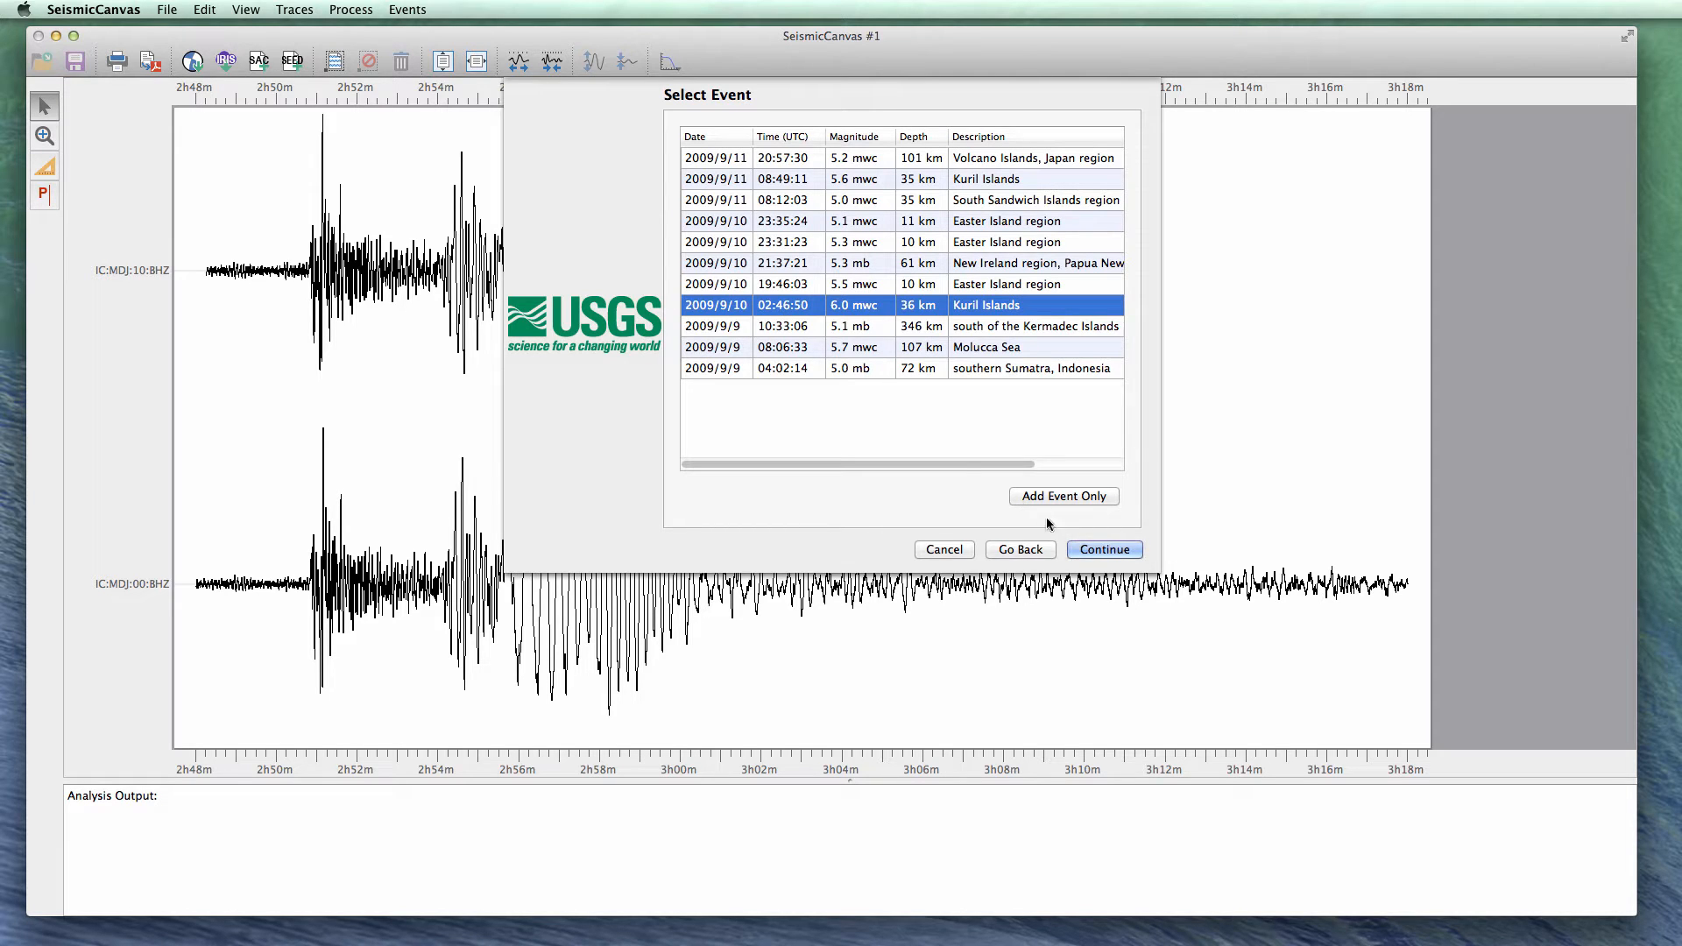
pyautogui.click(1085, 550)
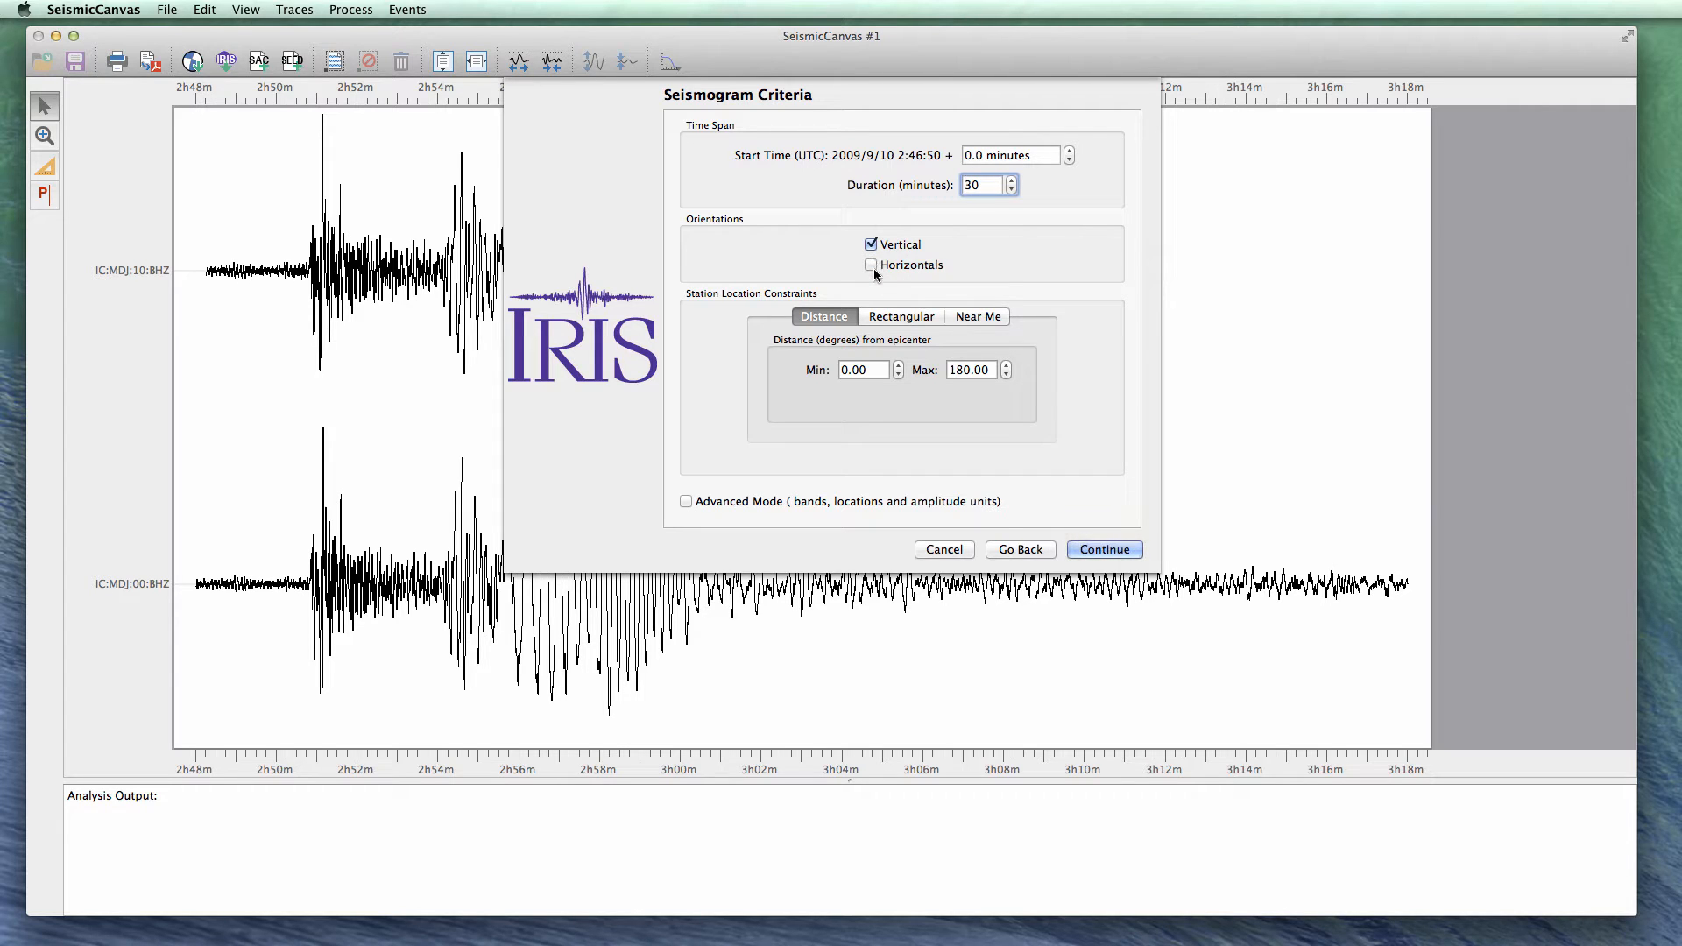
pyautogui.click(687, 502)
pyautogui.click(1102, 550)
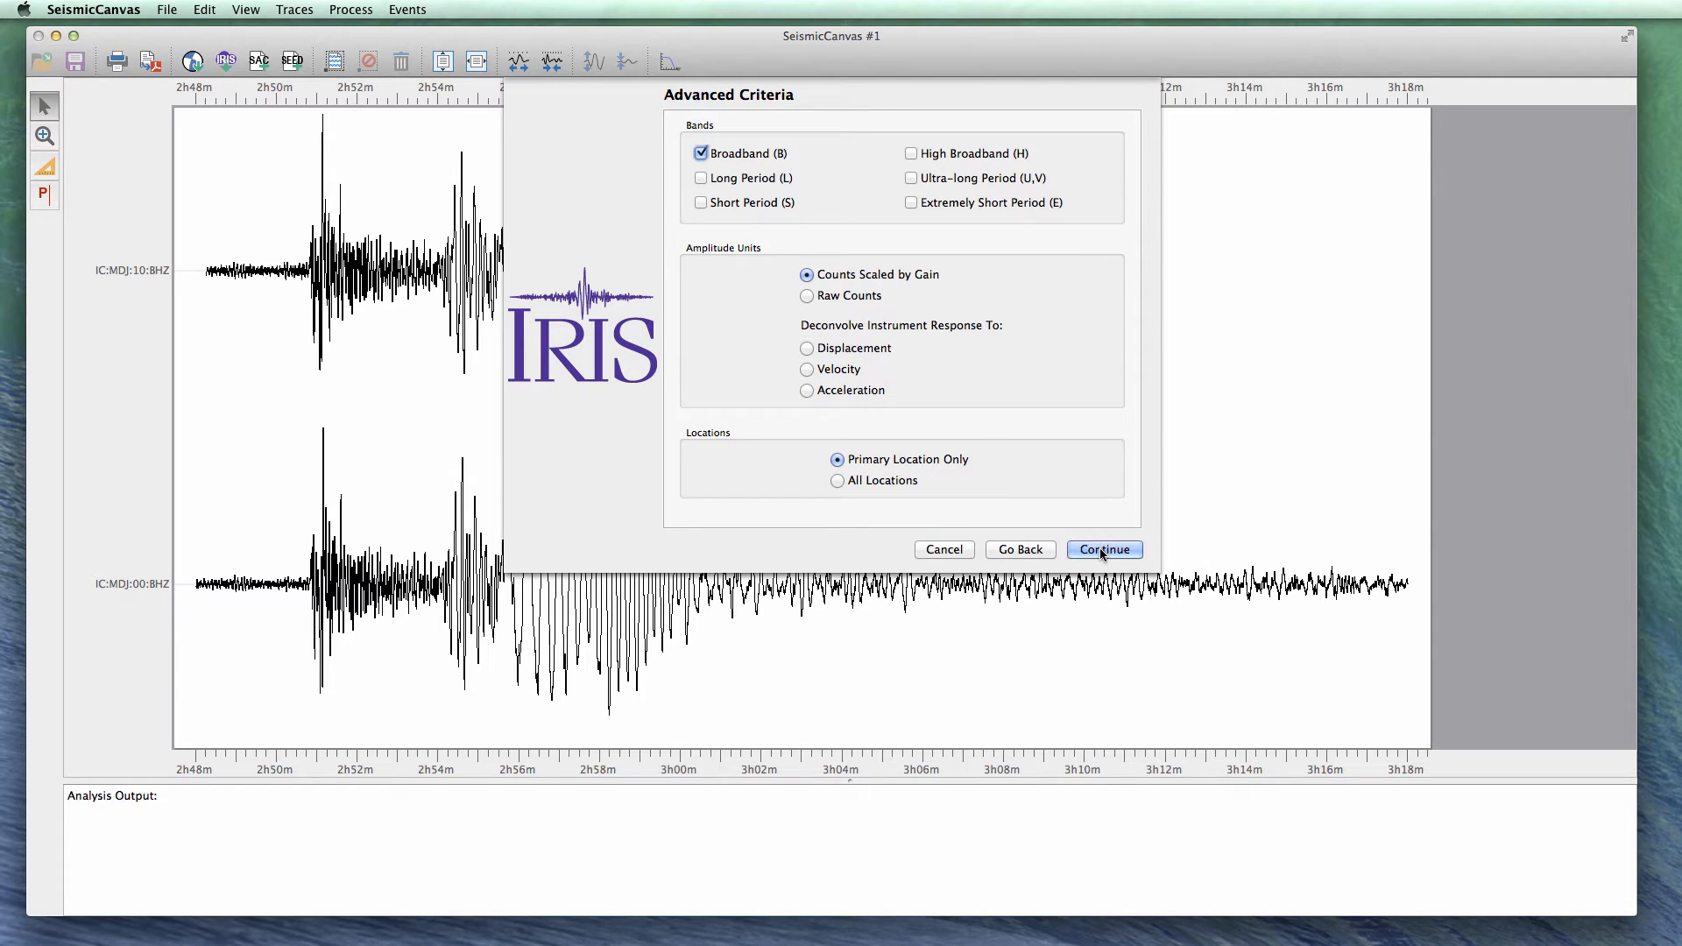
# Keep the broadband, gain-scaled and primary-location criteria, request stations from GSN - Global Seismic Network only, and look through the available stations.
pyautogui.click(1100, 549)
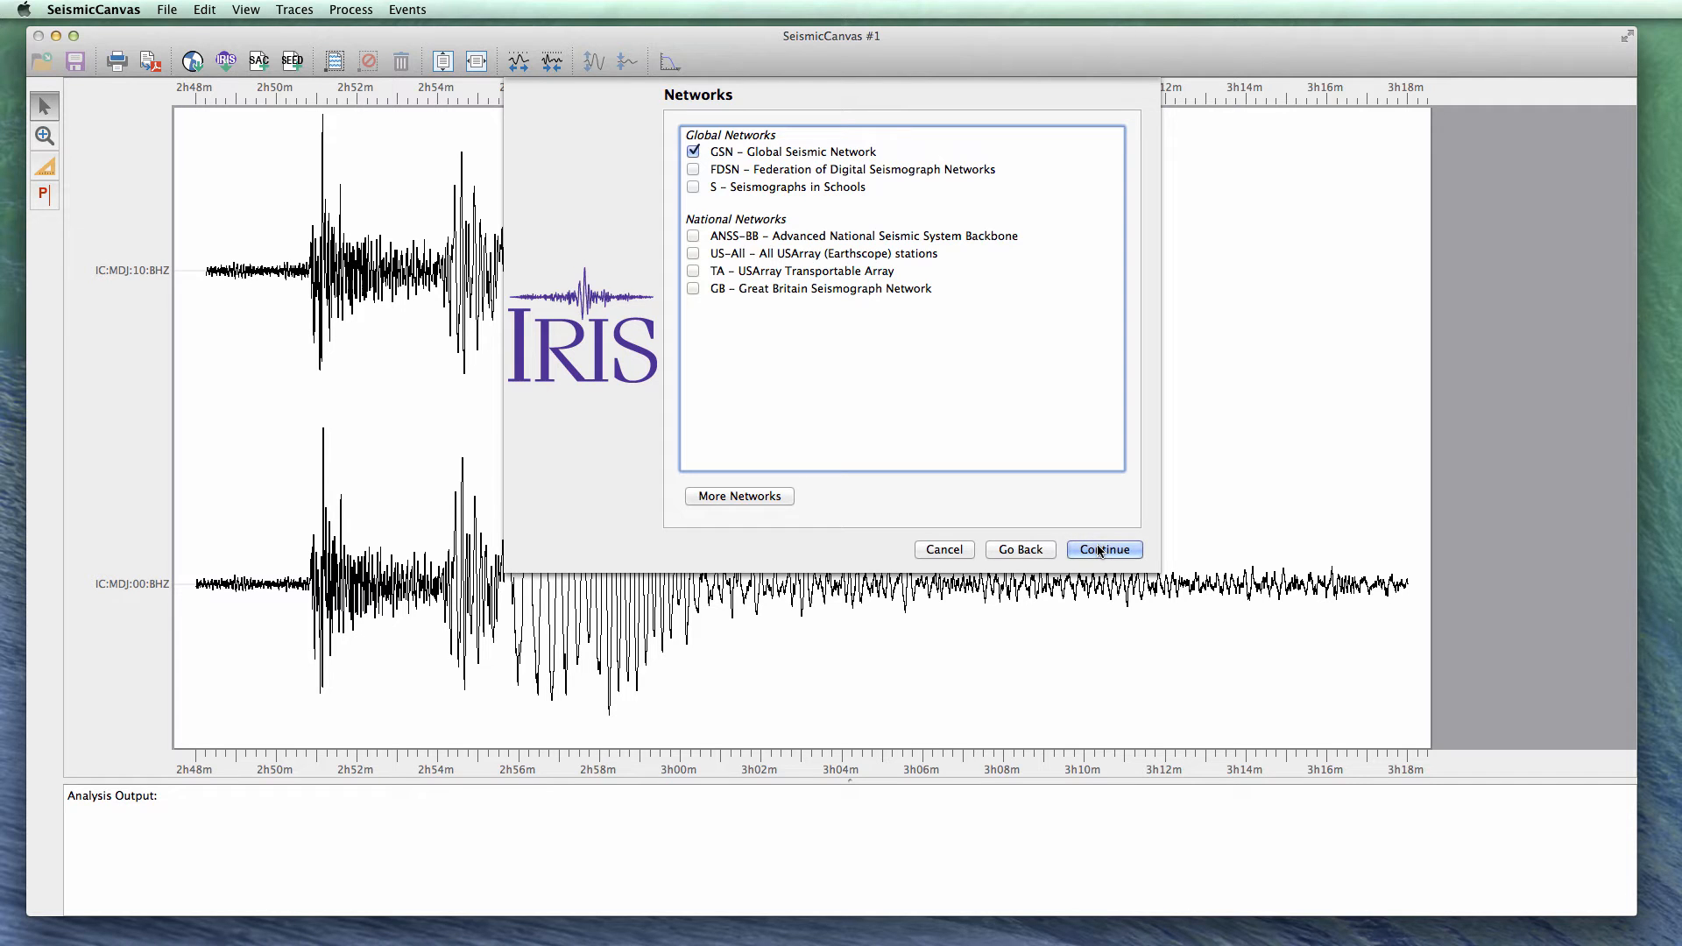
pyautogui.click(1100, 550)
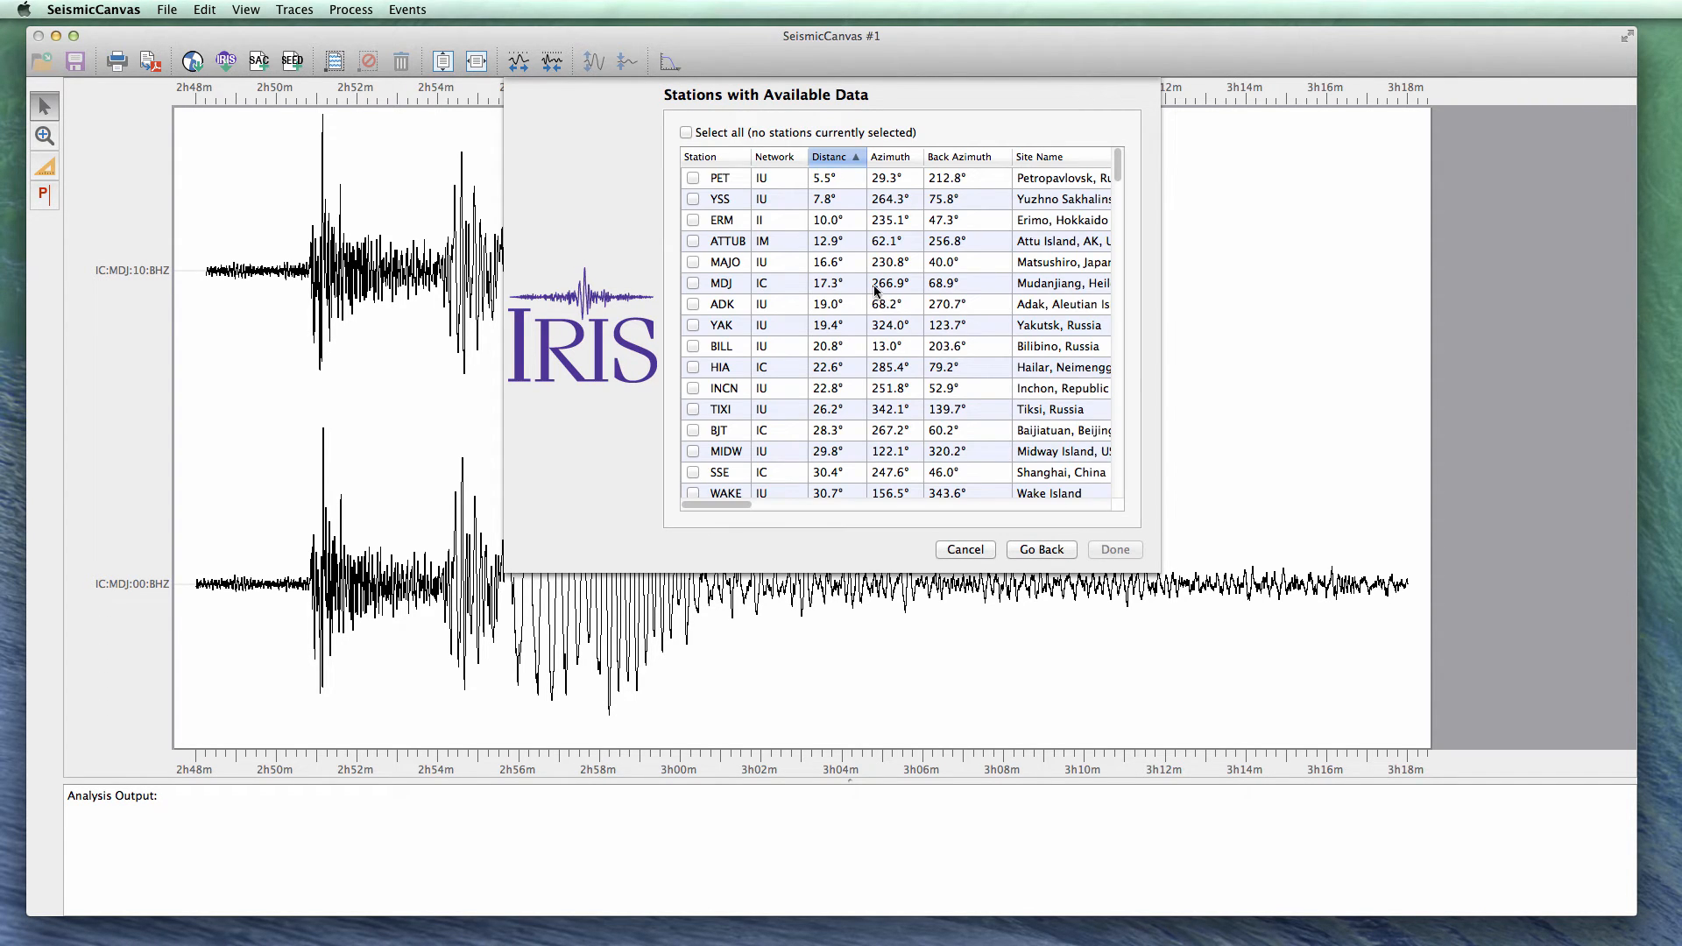
pyautogui.scroll(-5, 876, 289)
pyautogui.scroll(5, 876, 289)
# Sort the available stations by distance in descending and ascending order, and finally sort them alphabetically by station code.
pyautogui.click(843, 158)
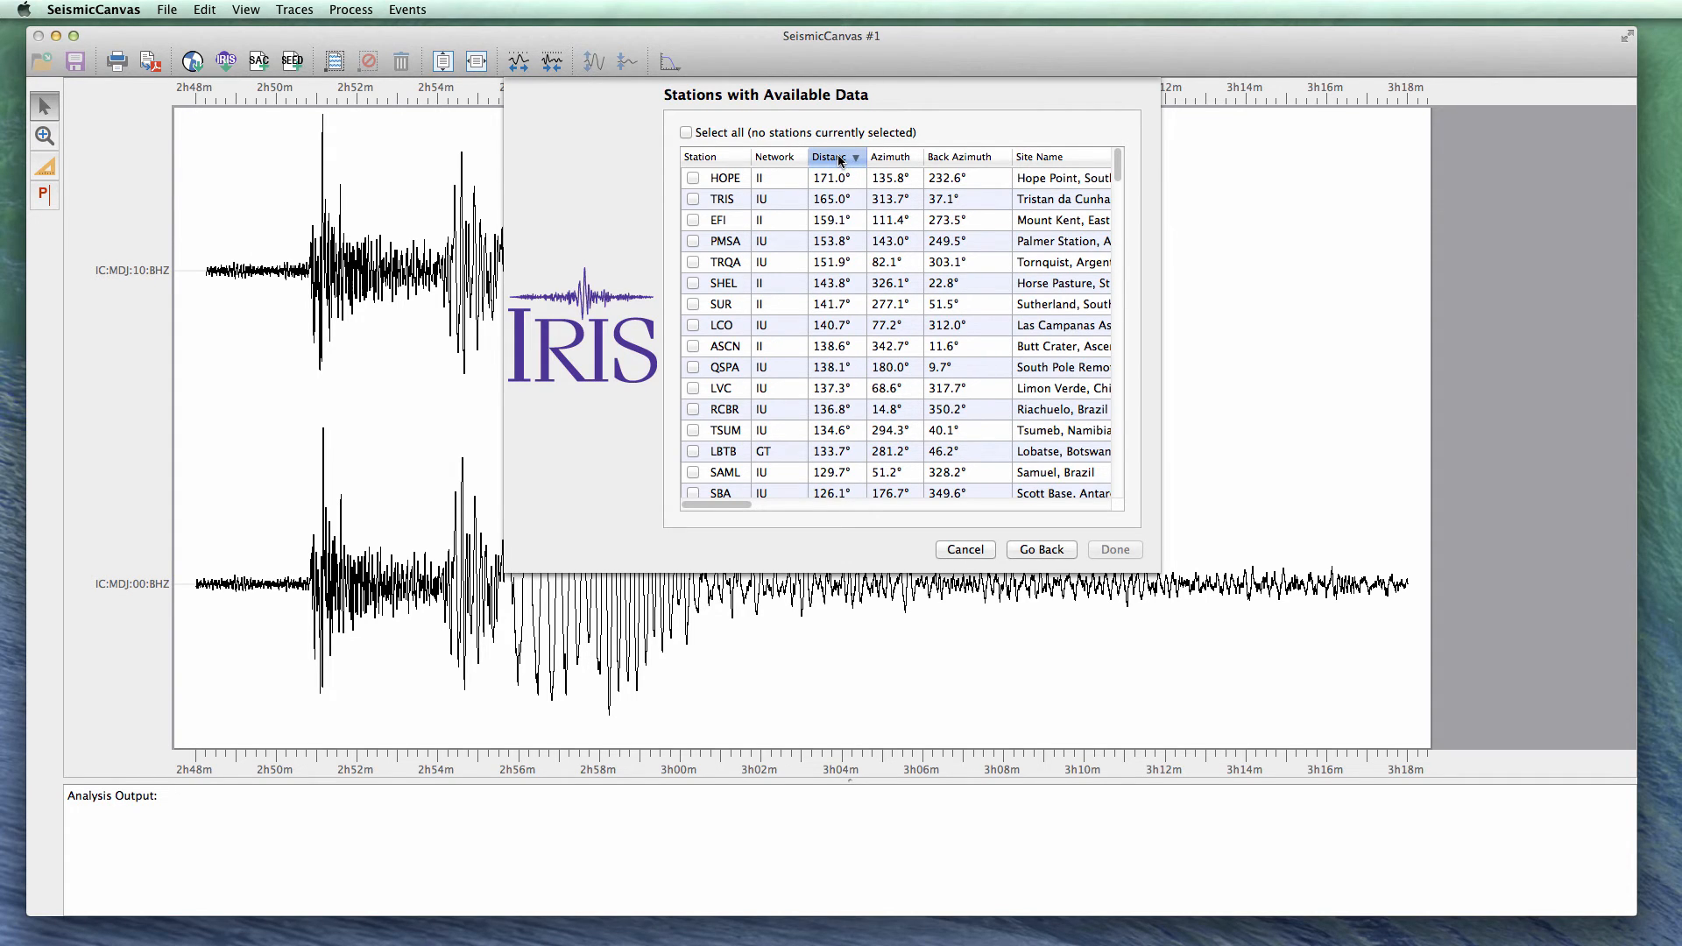
pyautogui.click(842, 158)
pyautogui.click(713, 157)
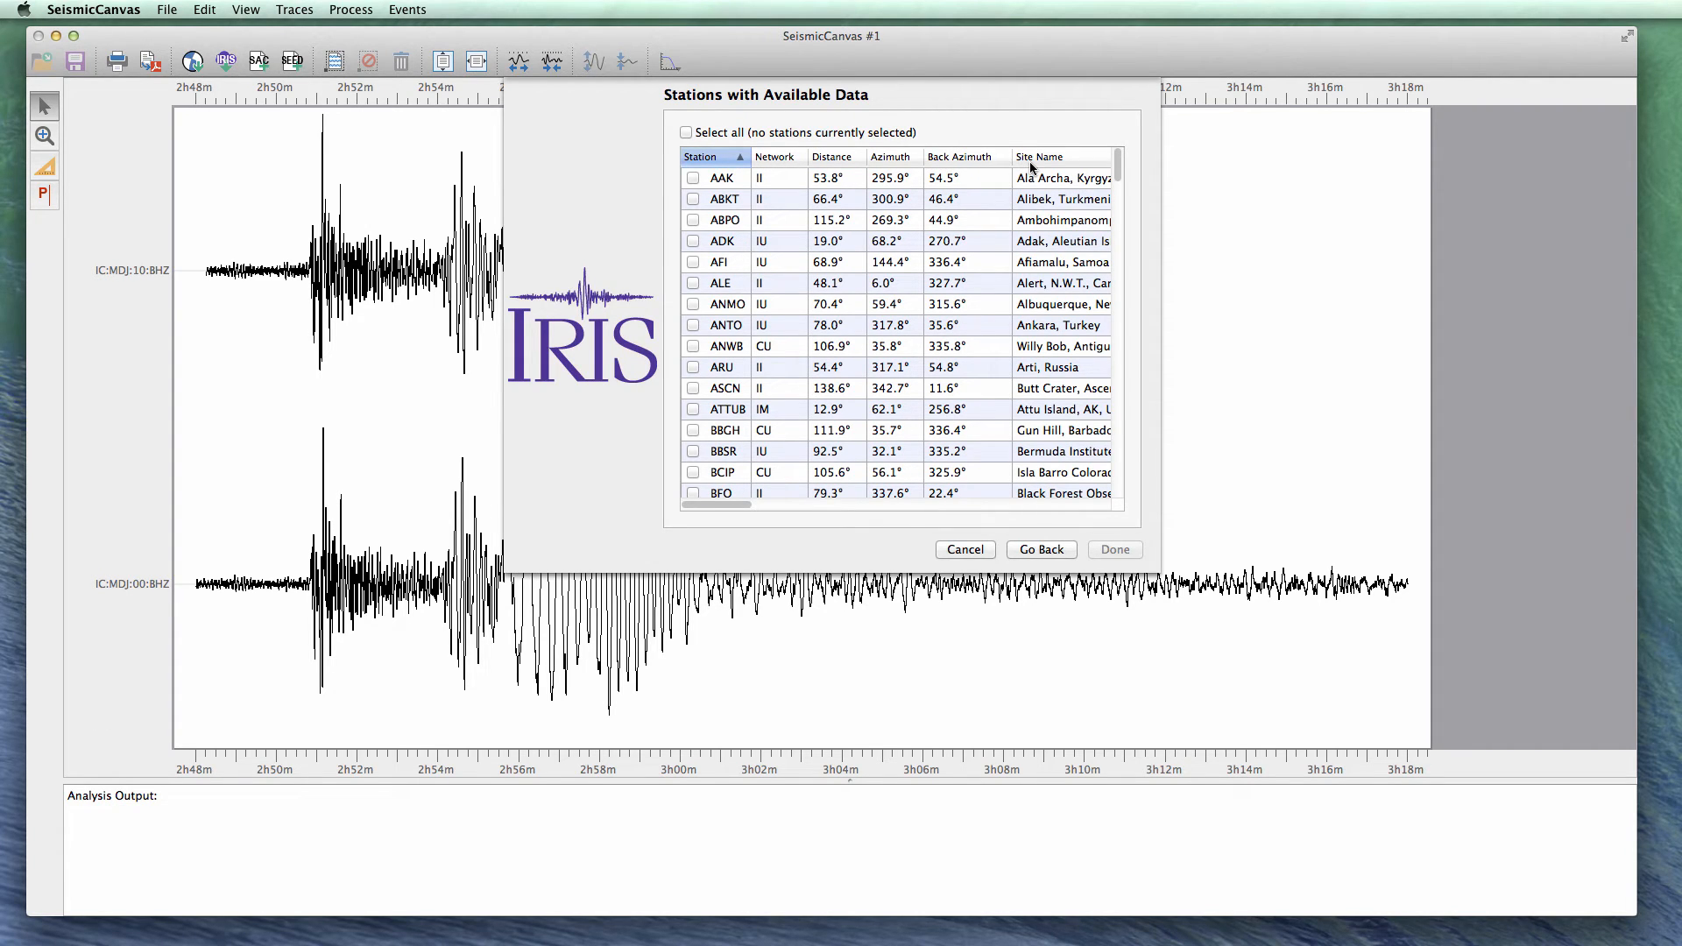
# Find station MDJ (network IC, Mudanjiang) among the available stations, select only it, and retrieve its seismogram.
pyautogui.scroll(-5, 717, 249)
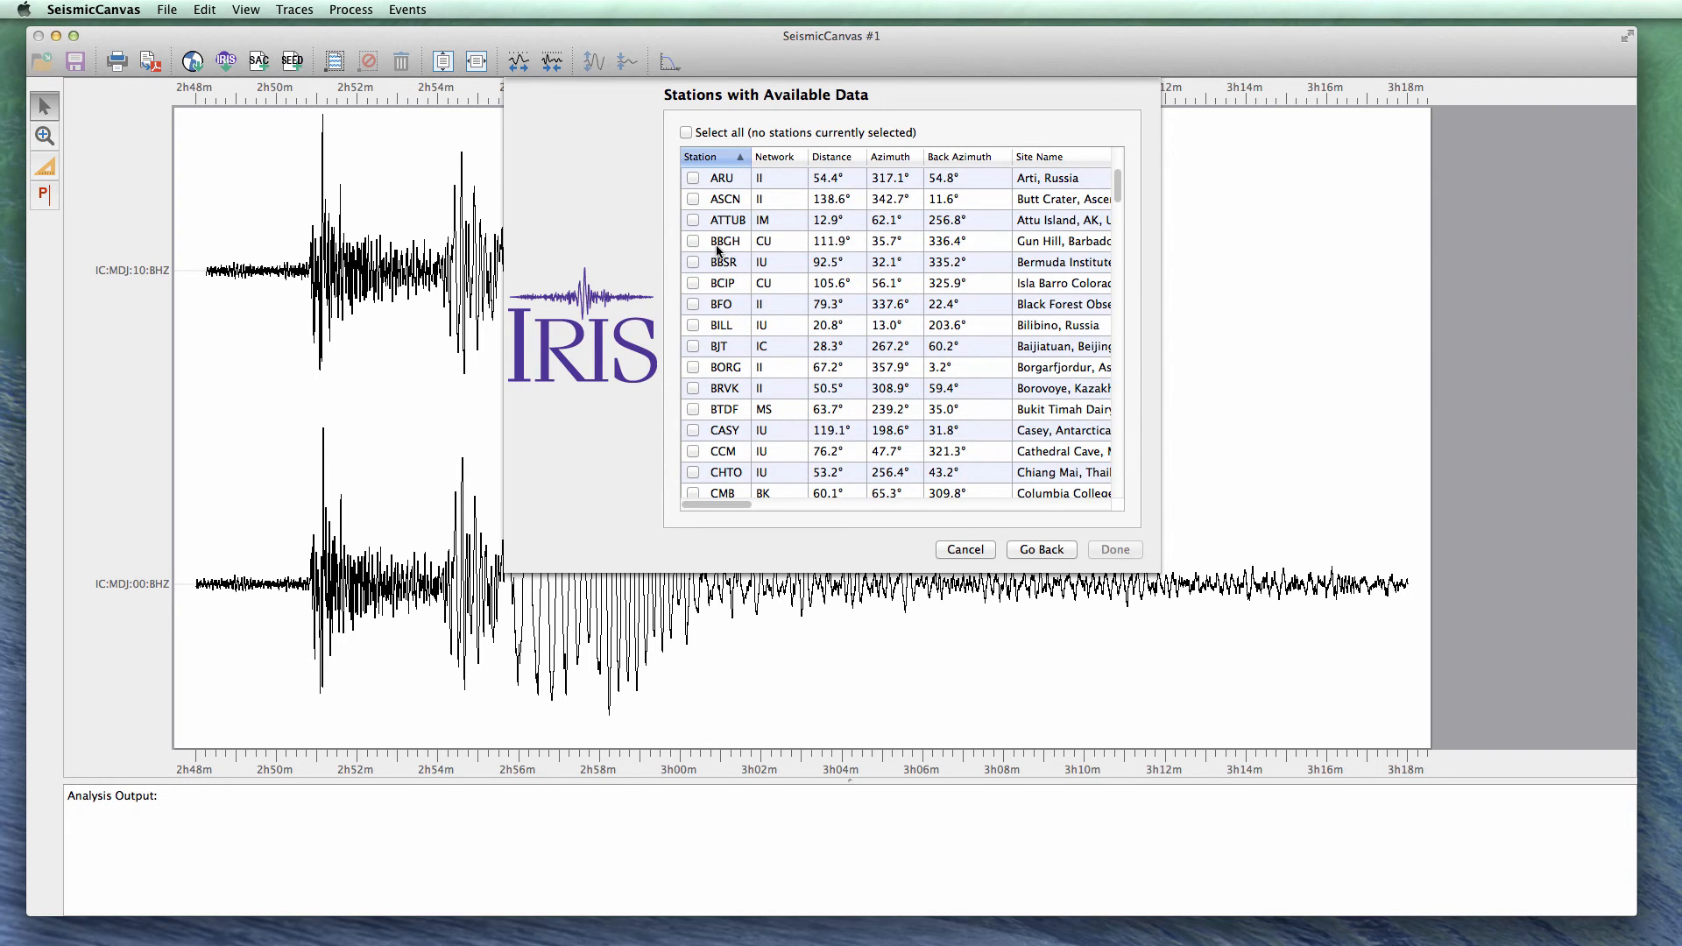
pyautogui.scroll(-3, 716, 249)
pyautogui.scroll(1, 723, 271)
pyautogui.scroll(-5, 731, 298)
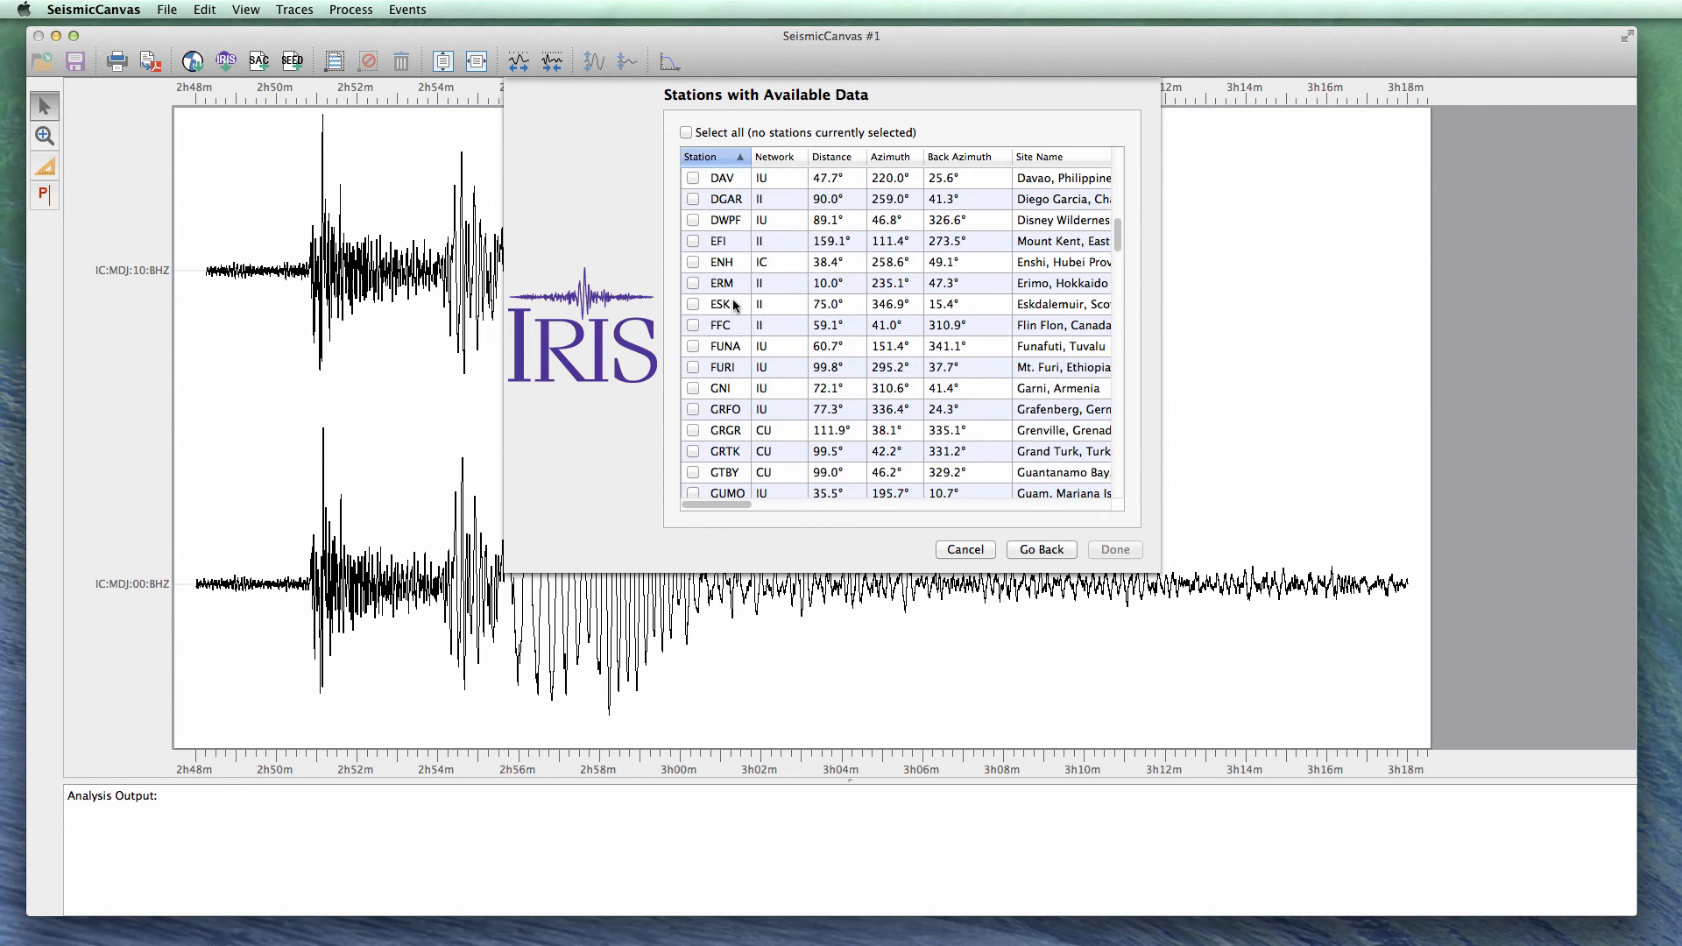
pyautogui.scroll(-12, 734, 304)
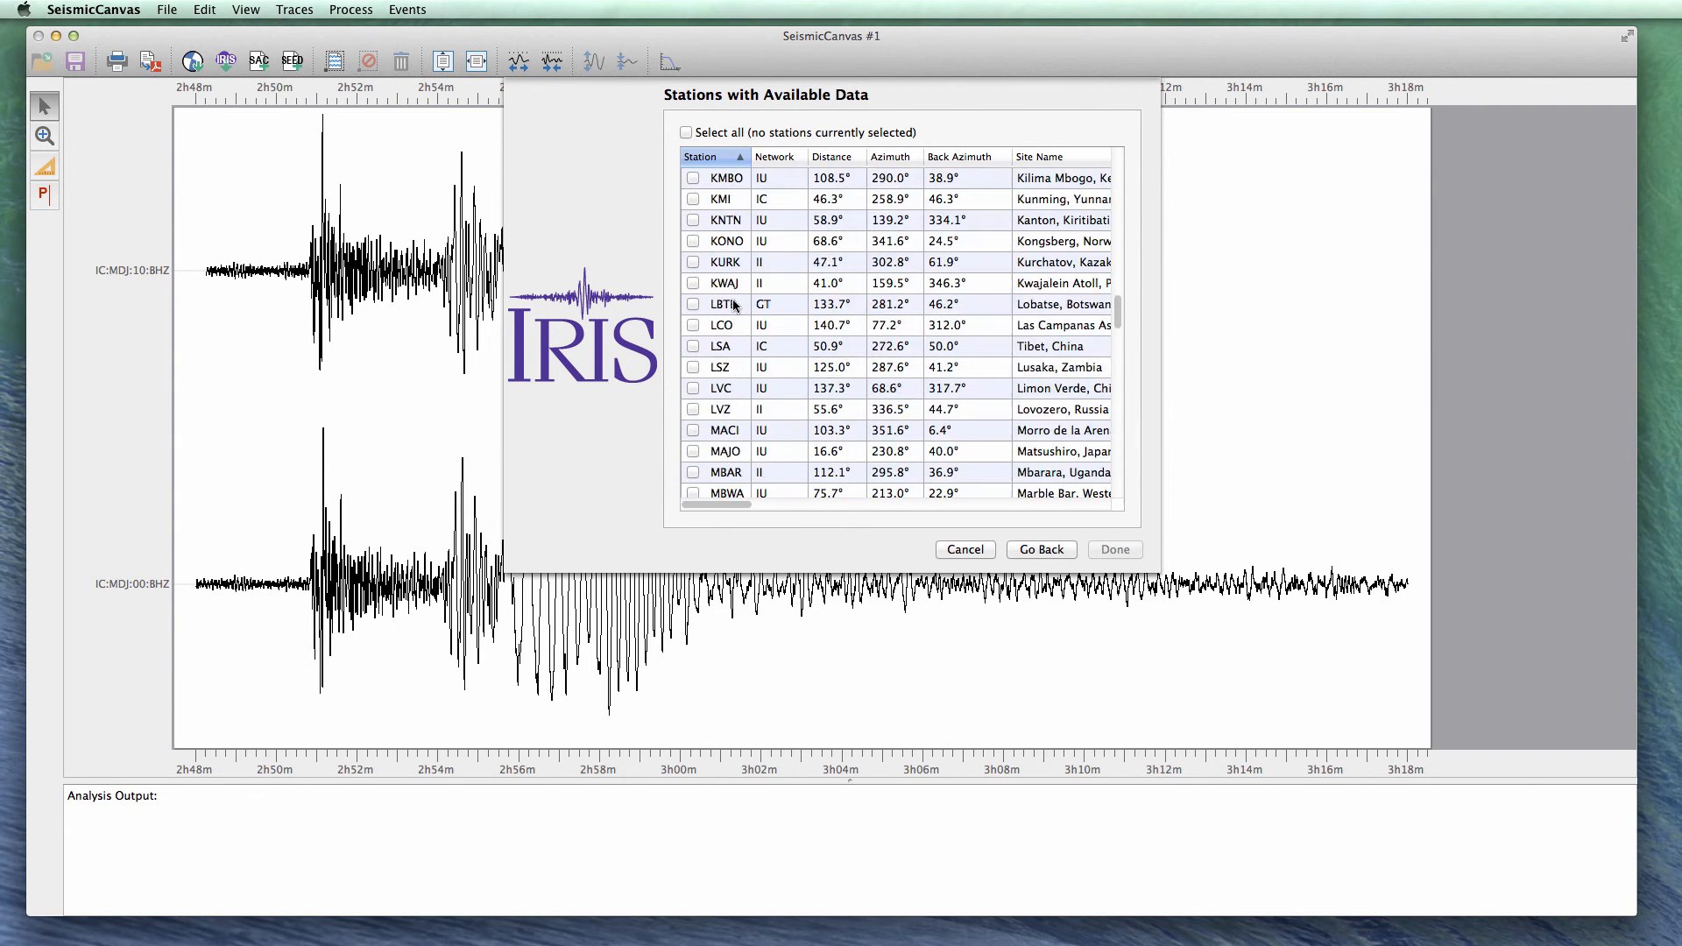
pyautogui.scroll(-3, 734, 304)
pyautogui.scroll(-3, 721, 460)
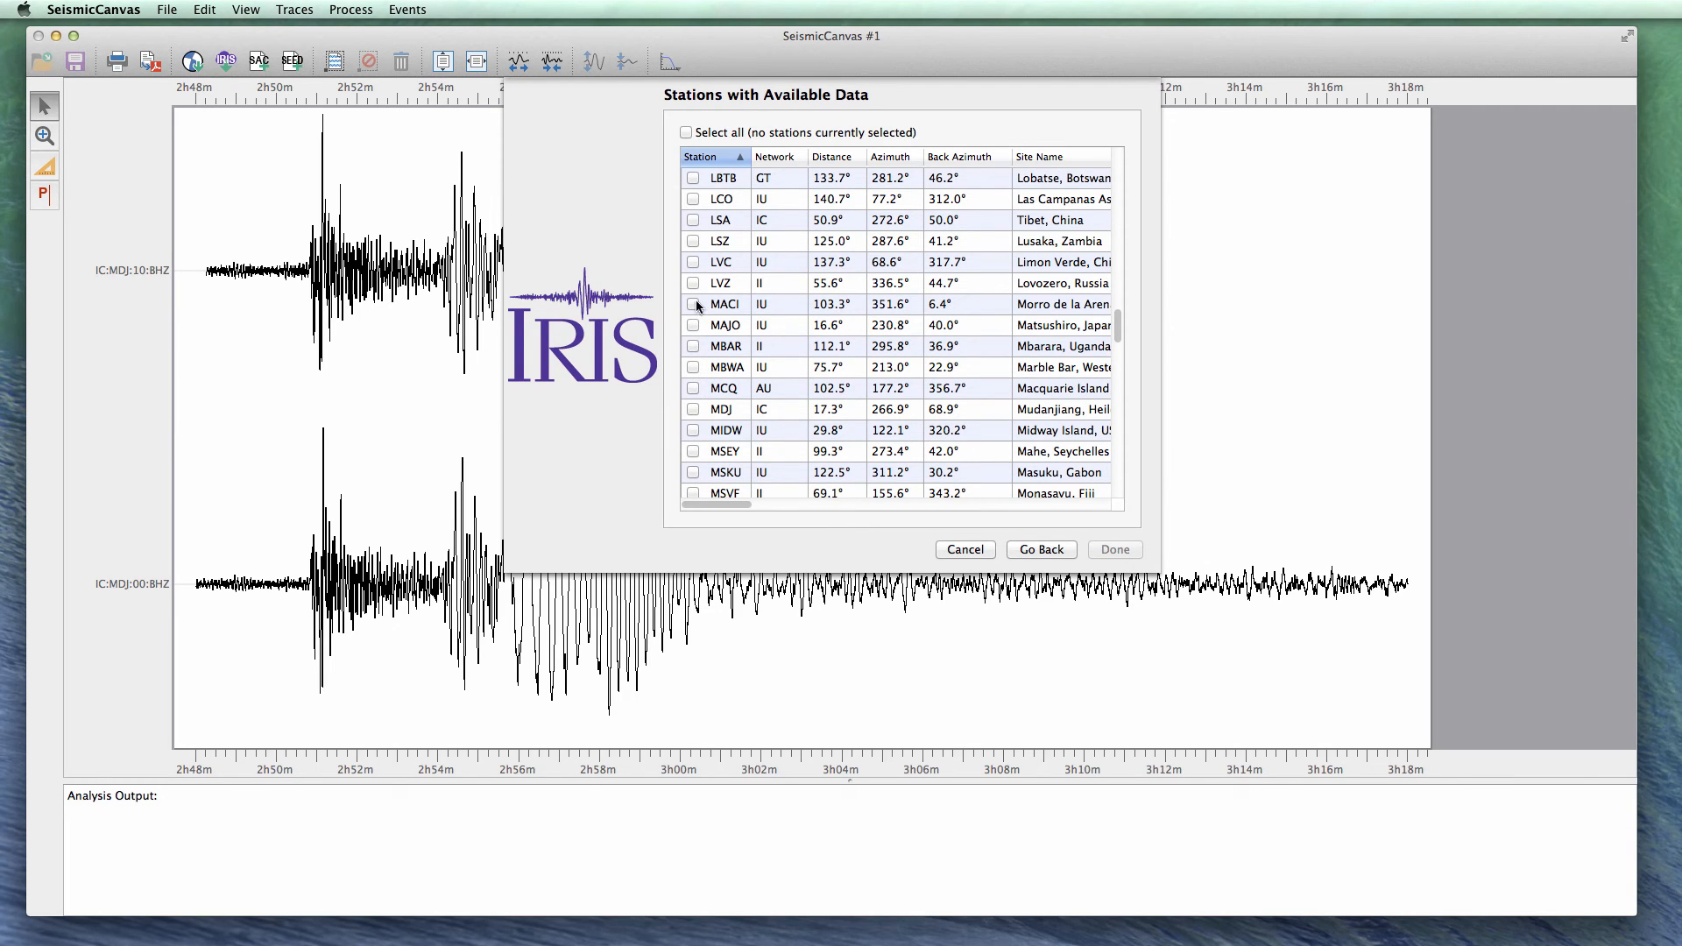
pyautogui.click(693, 409)
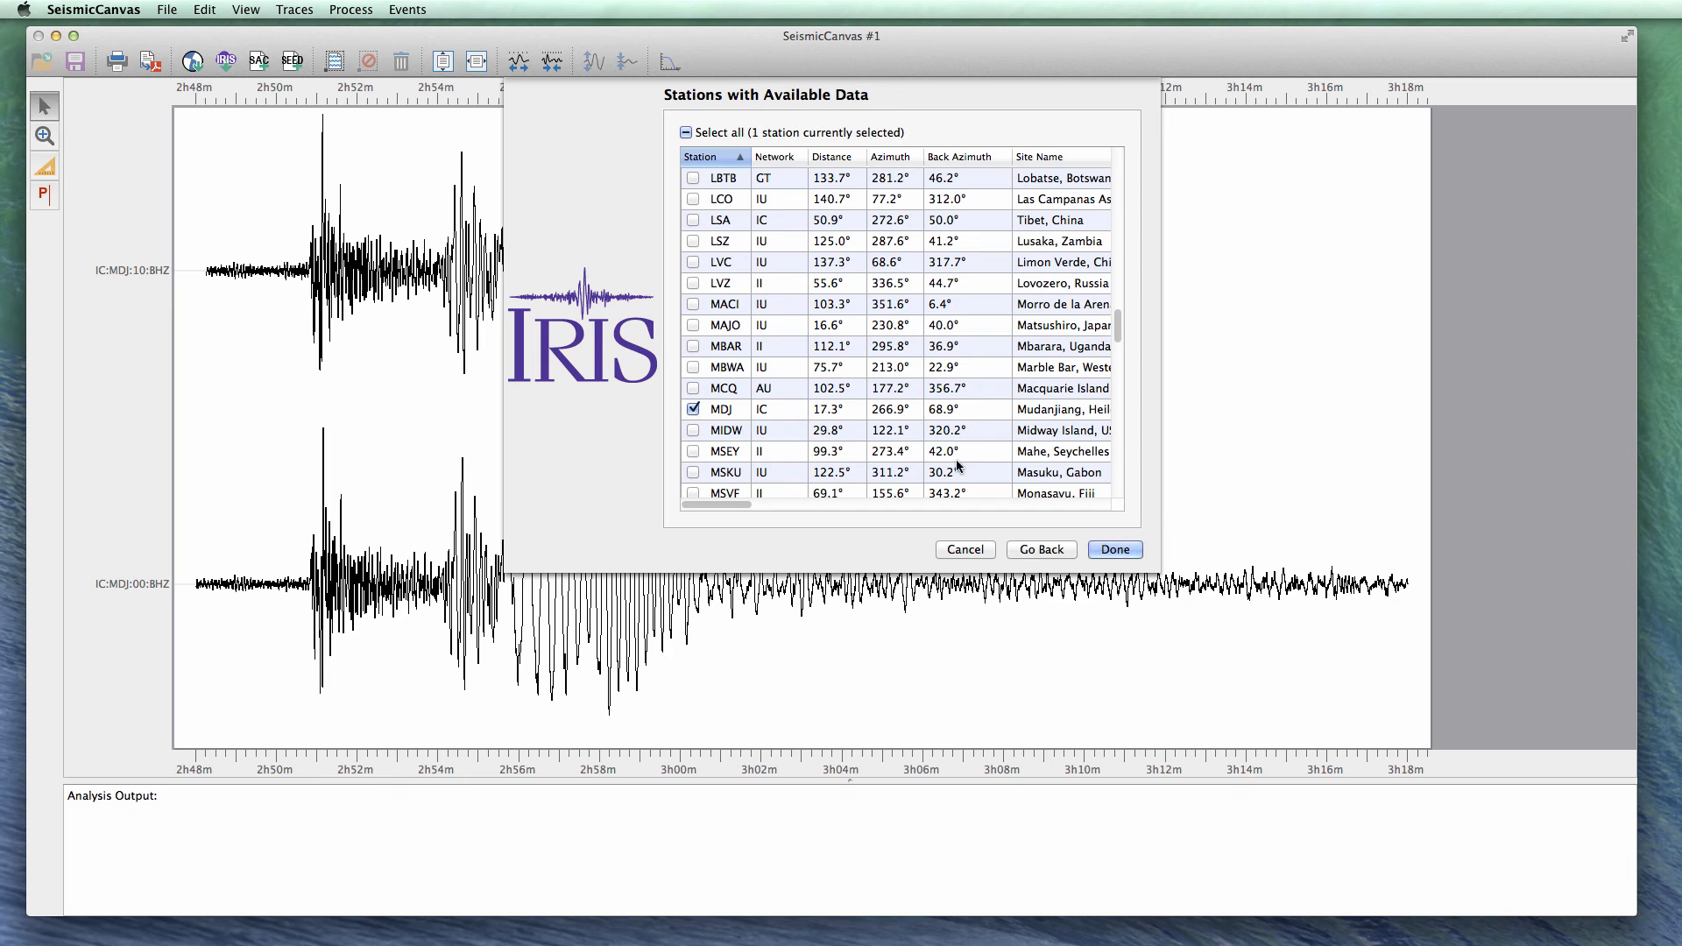
pyautogui.click(1112, 550)
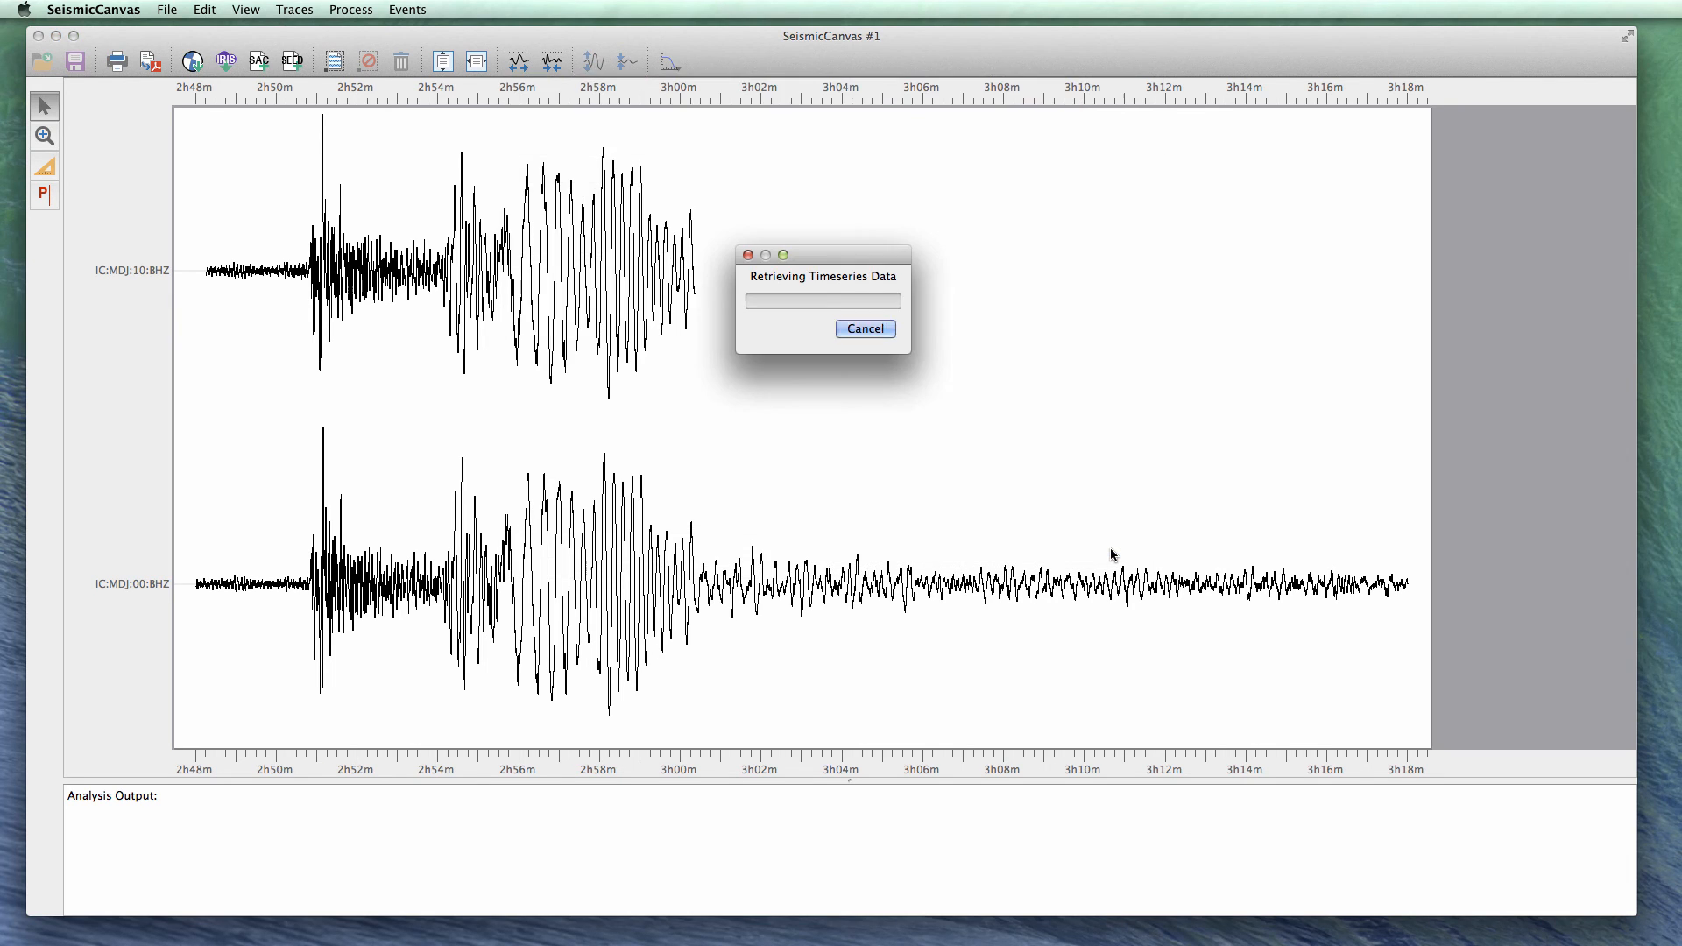